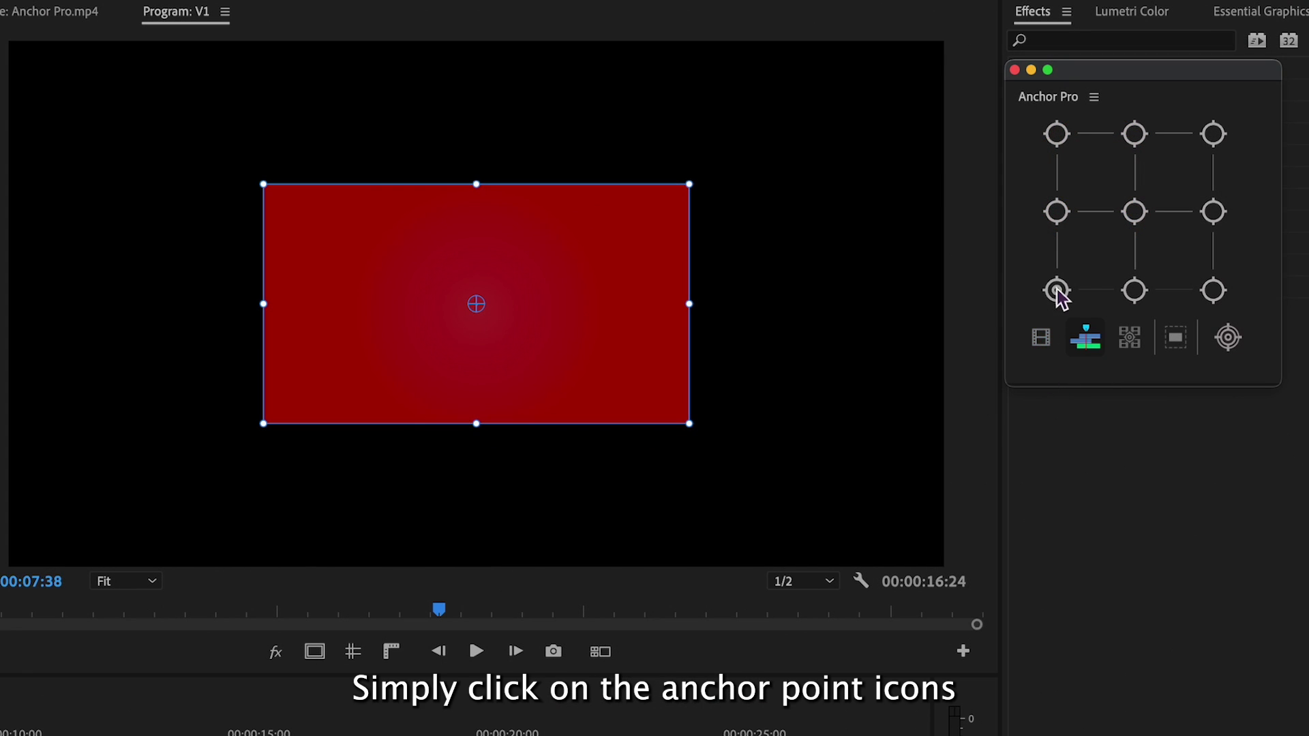
- In Clip mode, move the red clip's anchor to left-middle, bottom-right, bottom-centre, top-right, then centre
{"action": "left_click", "coordinate": [1058, 215]}
{"action": "left_click", "coordinate": [1133, 213]}
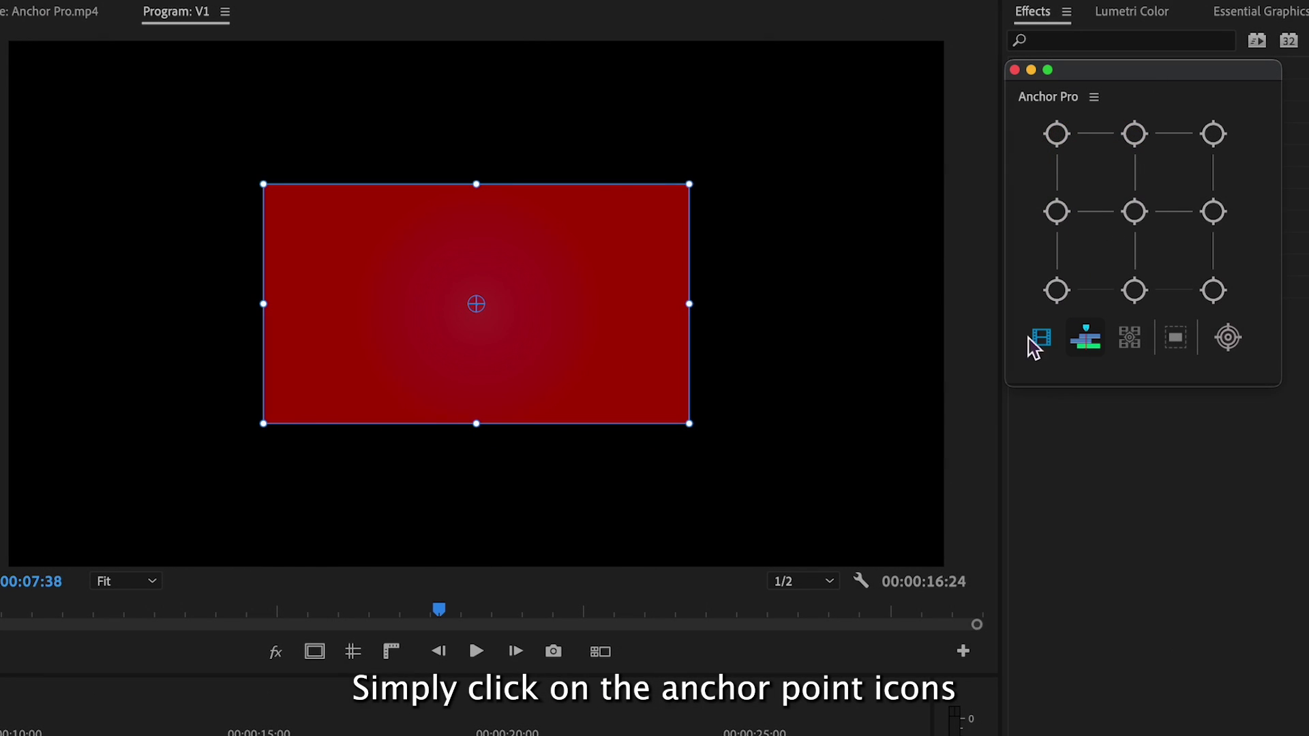
{"action": "left_click", "coordinate": [1062, 222]}
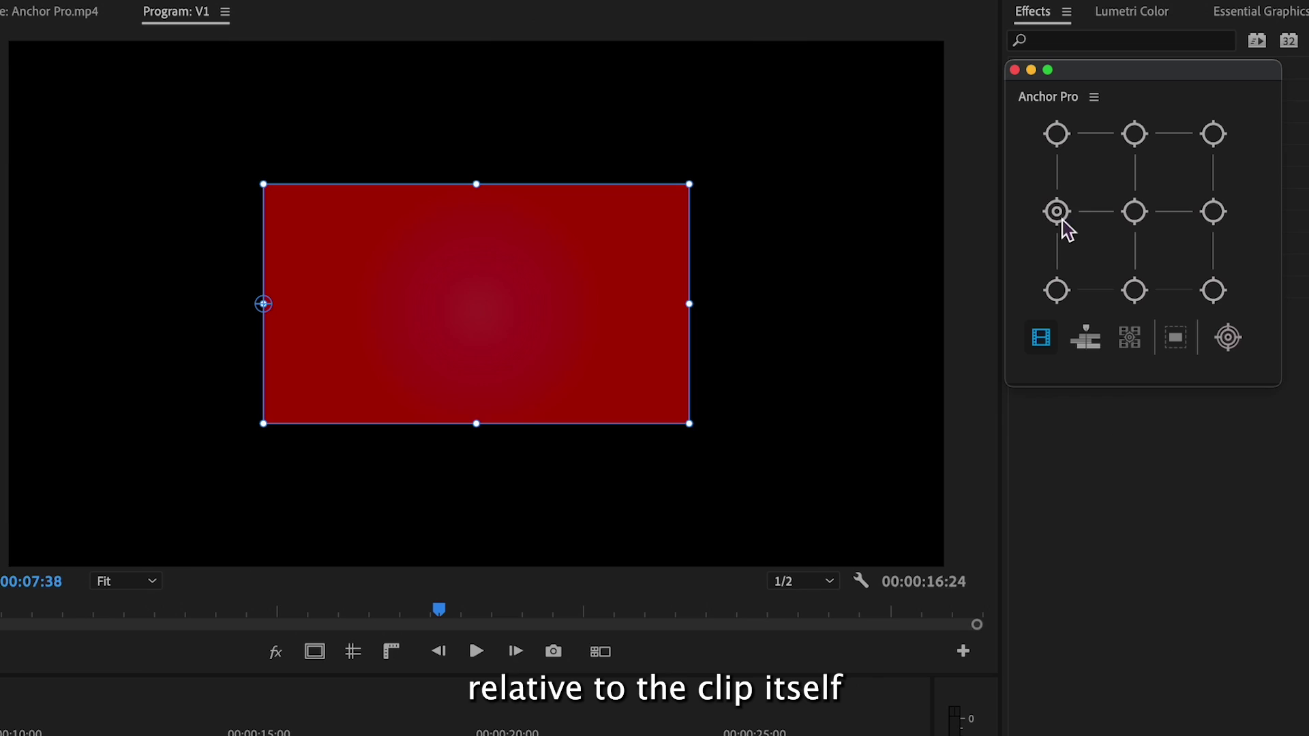
{"action": "left_click", "coordinate": [1213, 293]}
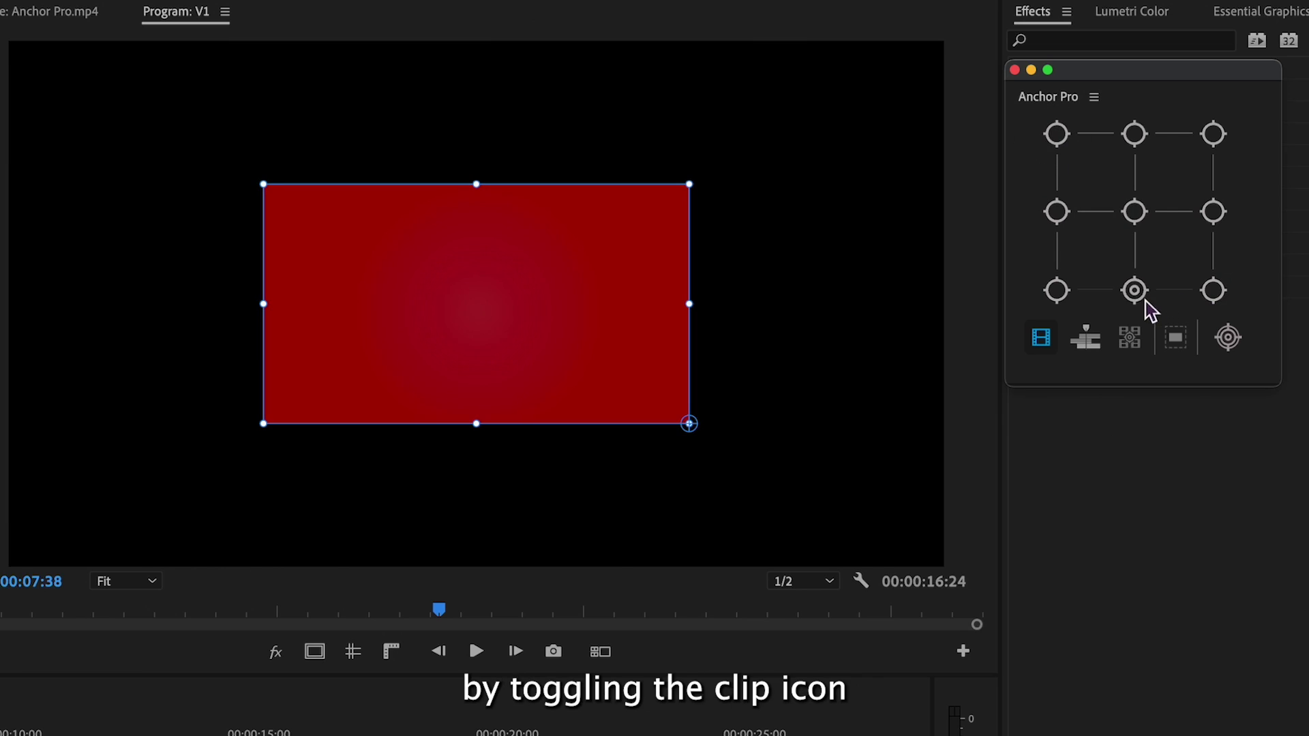
{"action": "left_click", "coordinate": [1136, 292]}
{"action": "left_click", "coordinate": [1213, 134]}
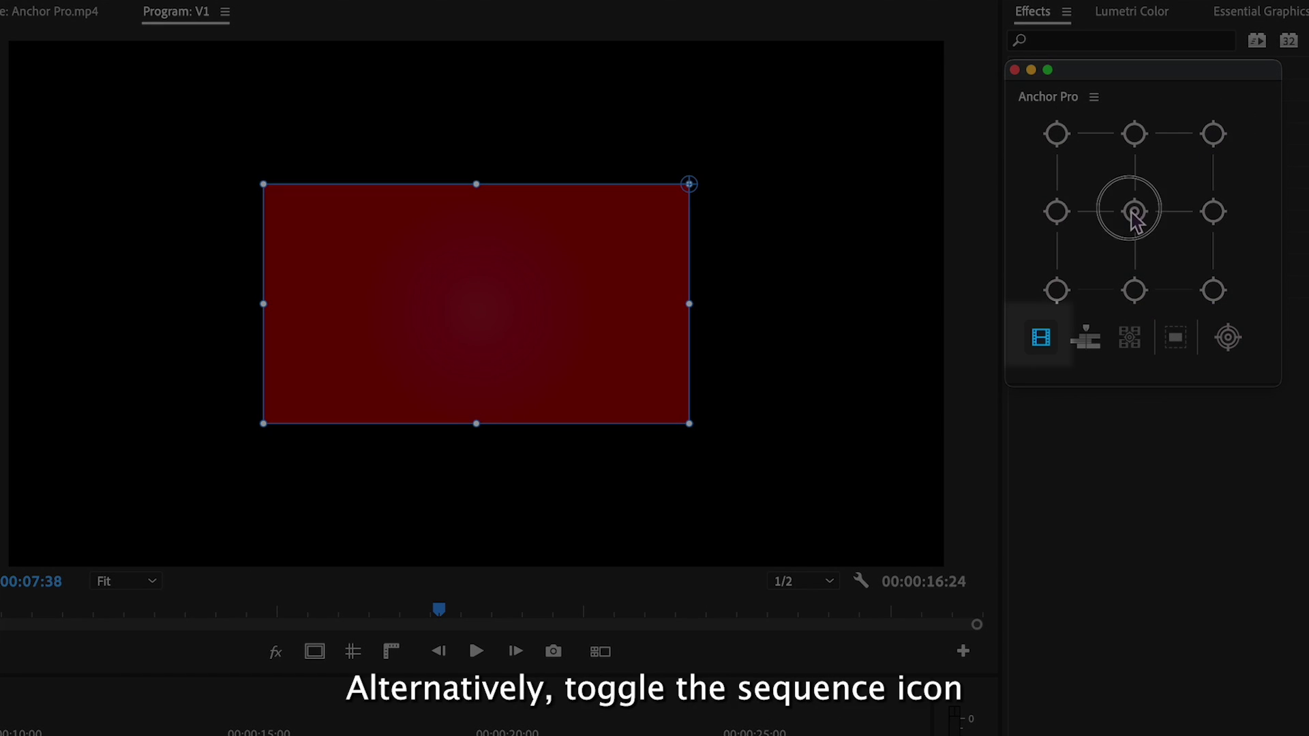
{"action": "left_click", "coordinate": [1135, 212]}
- Switch Anchor Pro to Sequence mode and move the anchor to the sequence's bottom-left and bottom-right corners
{"action": "left_click", "coordinate": [1095, 349]}
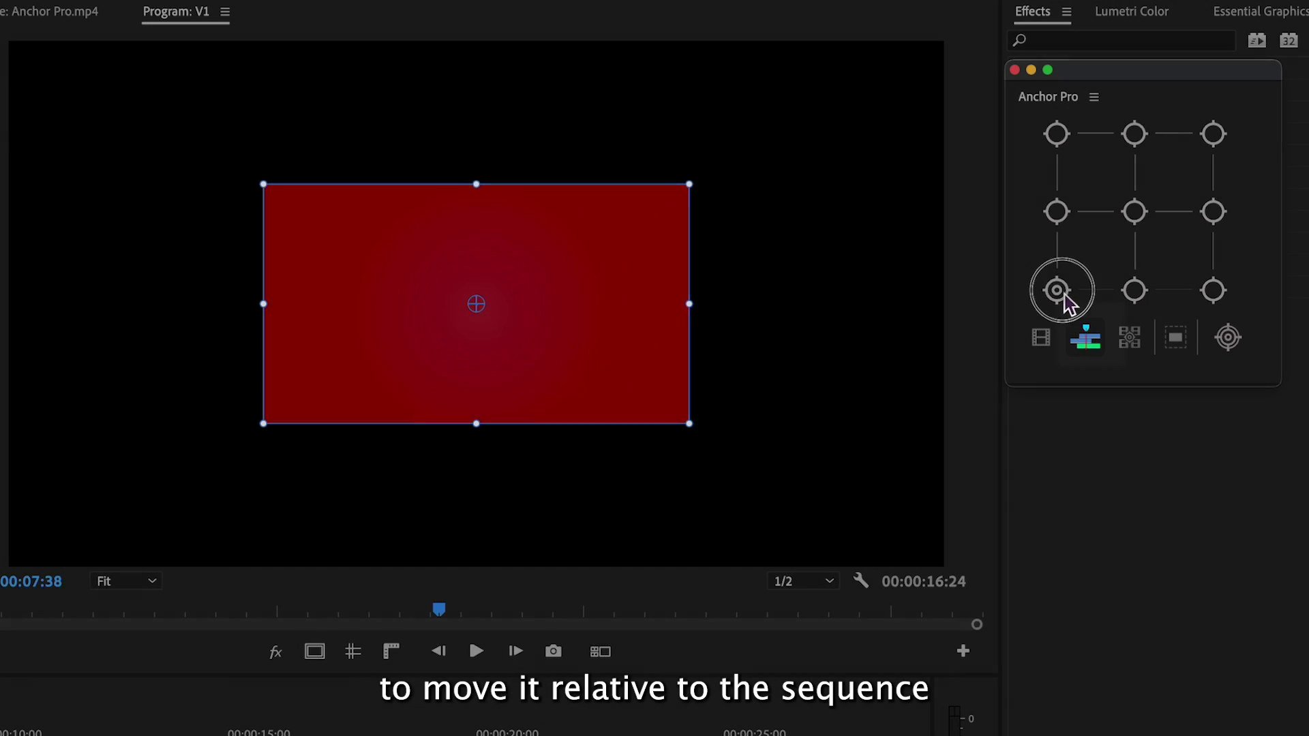
{"action": "left_click", "coordinate": [1057, 291]}
{"action": "left_click", "coordinate": [1210, 292]}
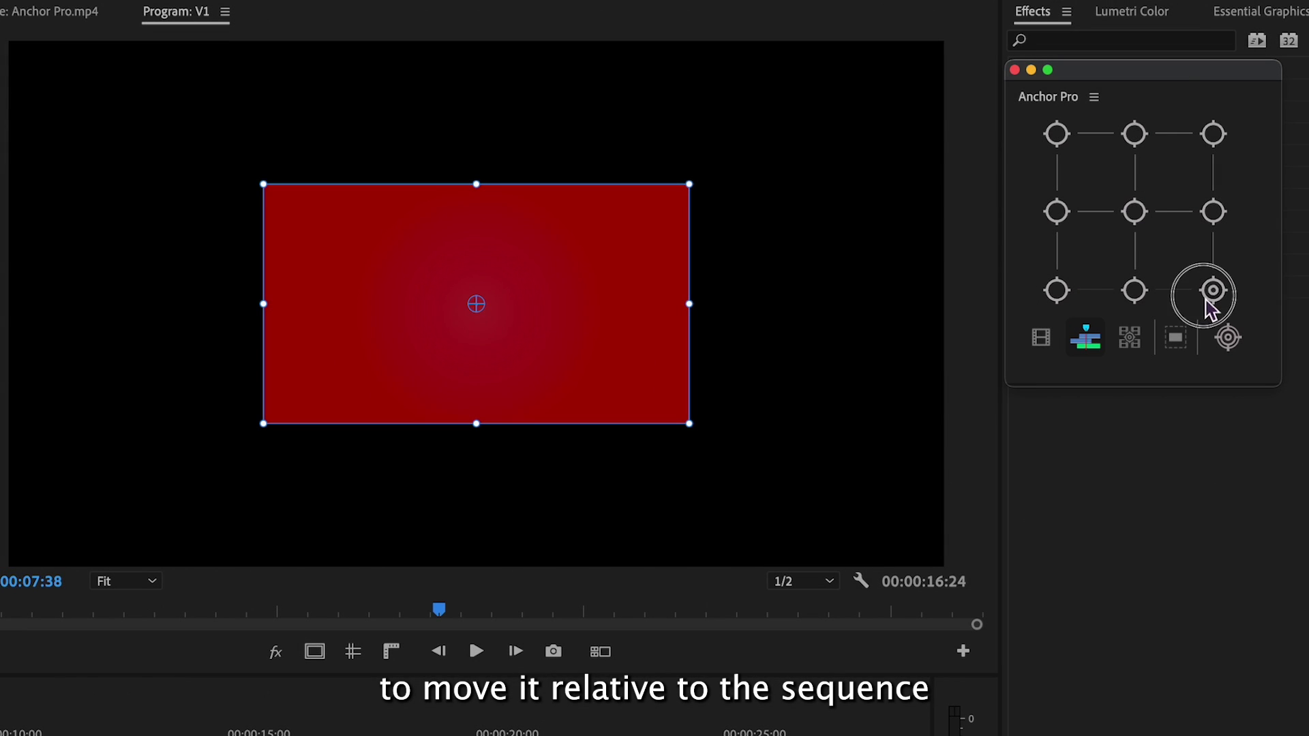
- Move the anchor to the frame's top-middle, select the red clips, and enable Selected Clips mode
{"action": "left_click", "coordinate": [1134, 134]}
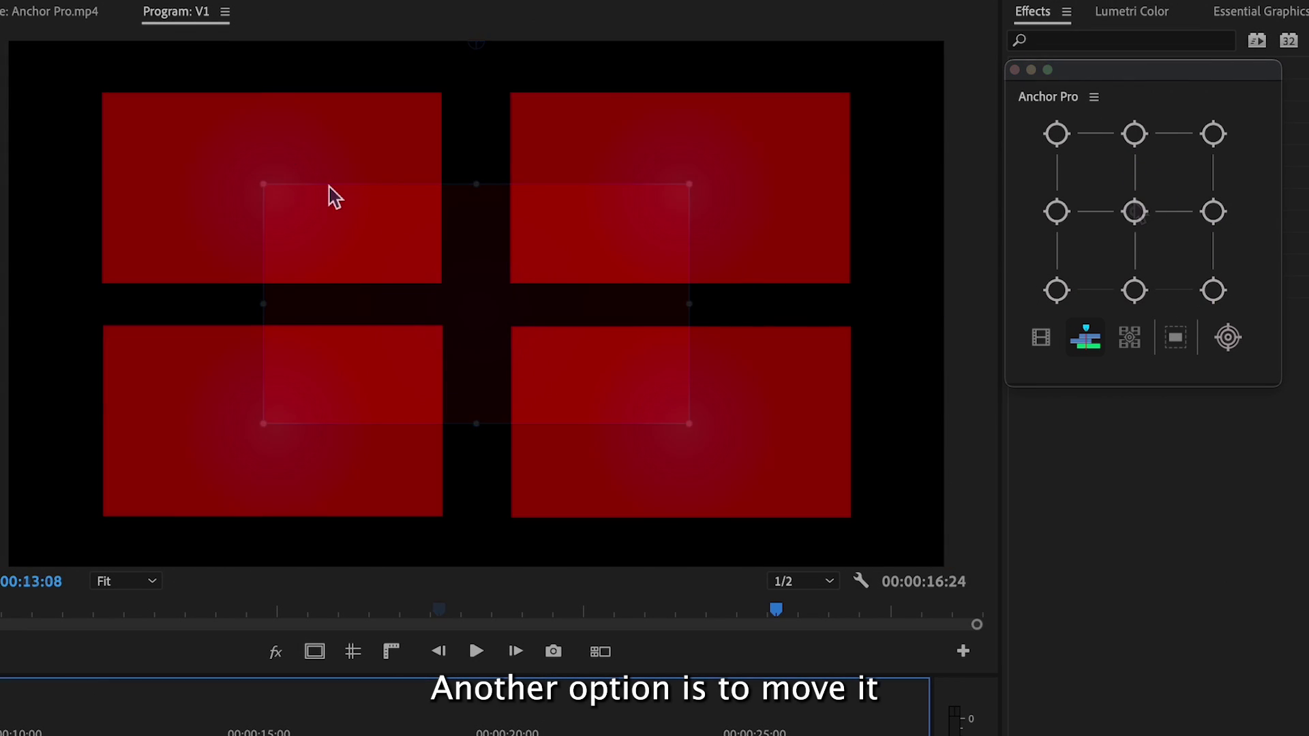
{"action": "left_click", "coordinate": [631, 192]}
{"action": "left_click", "coordinate": [622, 412]}
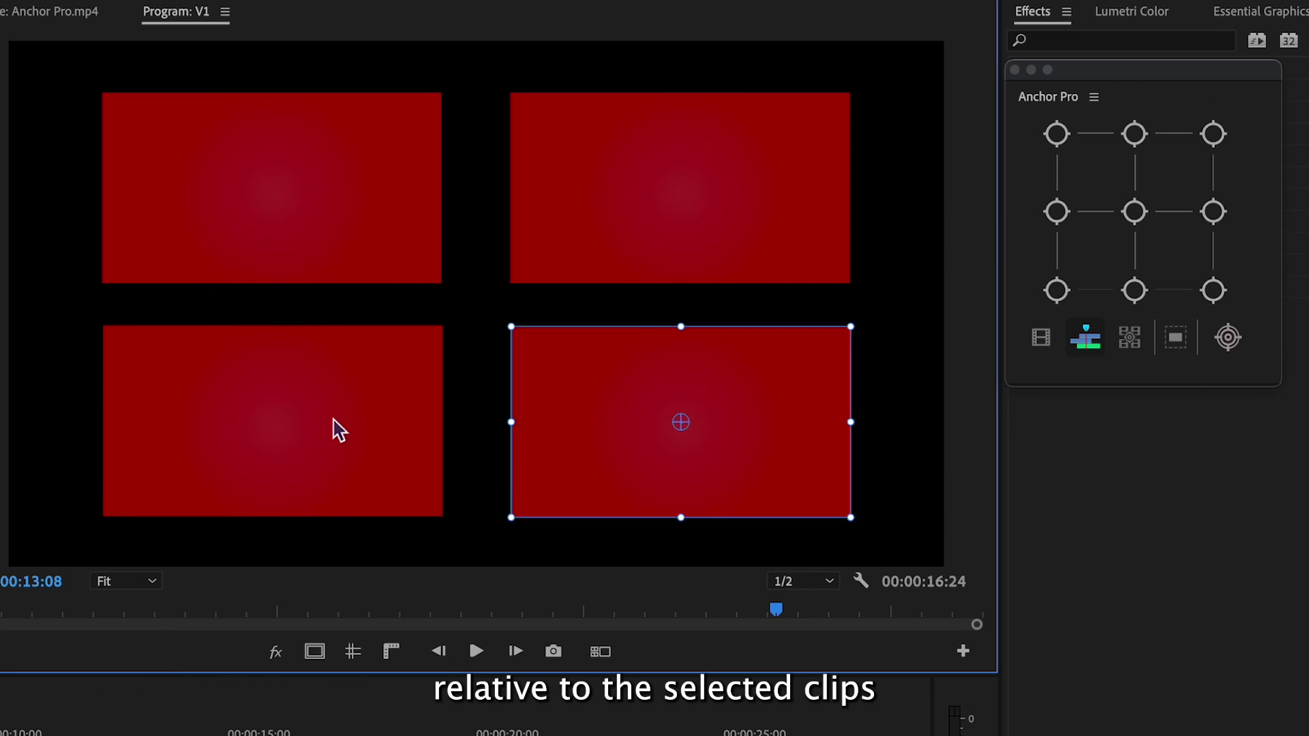
{"action": "left_click", "coordinate": [340, 426]}
{"action": "left_click", "coordinate": [1132, 349]}
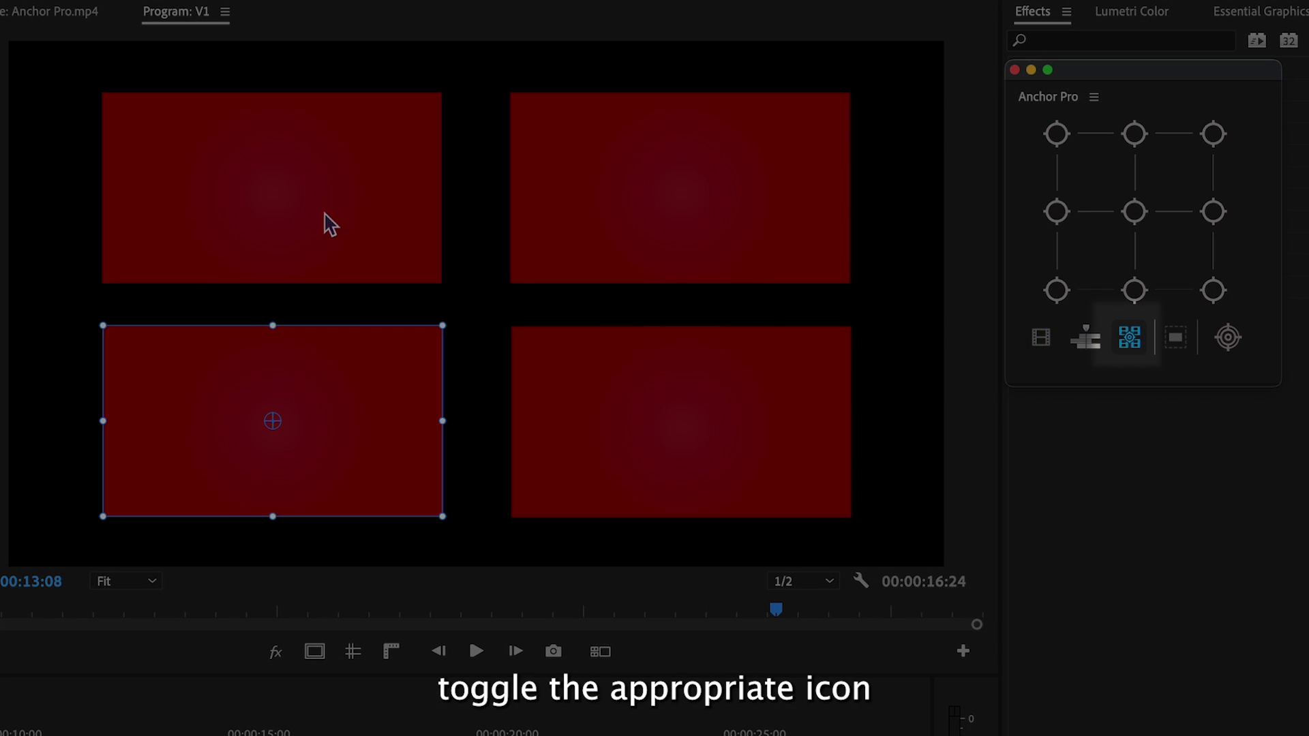
- Select all four red clips together so the anchor sits at their shared centre
{"action": "left_click", "coordinate": [328, 222]}
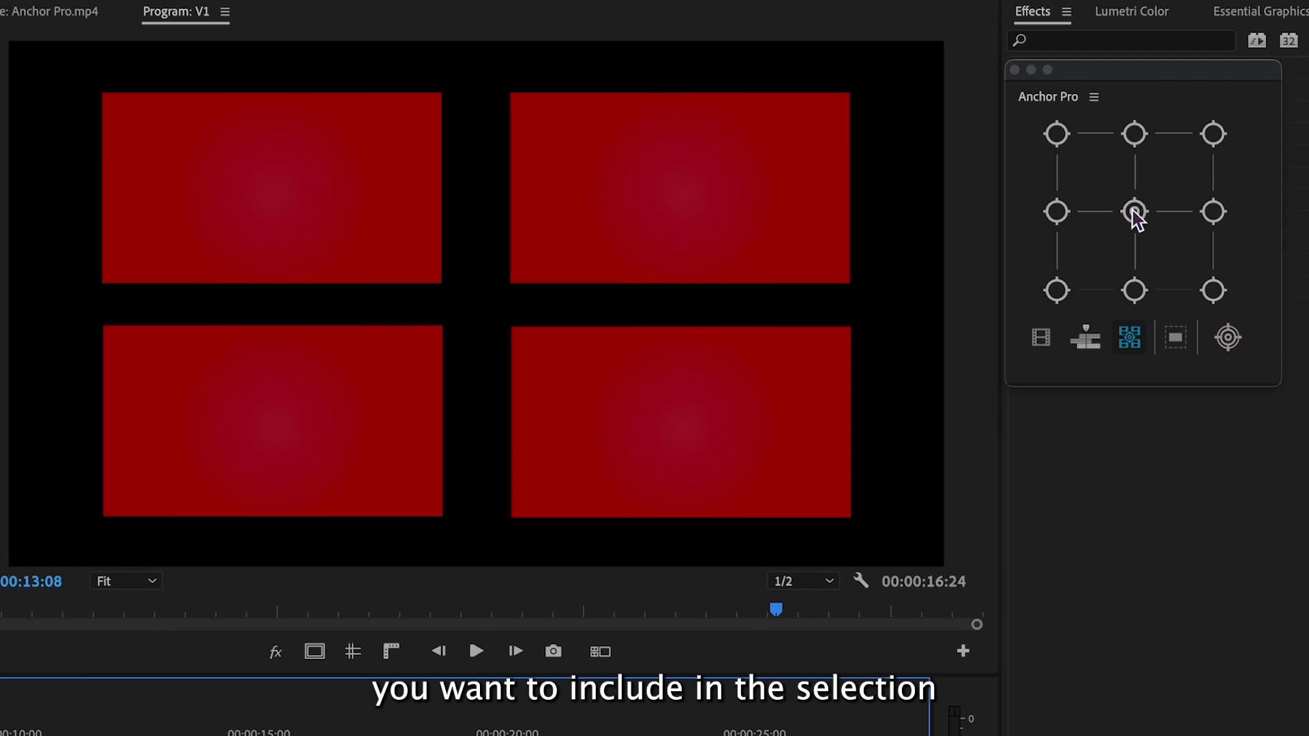
{"action": "left_click", "coordinate": [1133, 213]}
{"action": "left_click", "coordinate": [292, 201]}
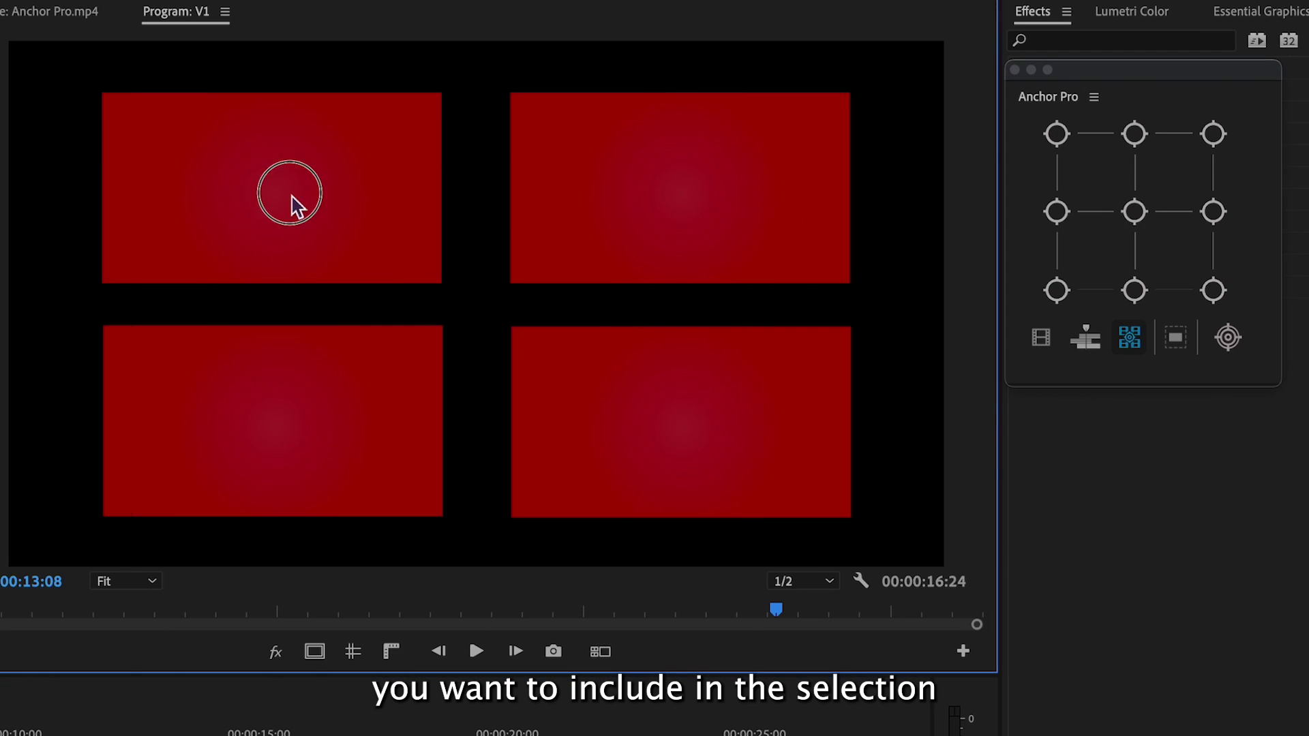
{"action": "left_click", "coordinate": [657, 202]}
{"action": "left_click", "coordinate": [663, 398]}
{"action": "left_click", "coordinate": [363, 411]}
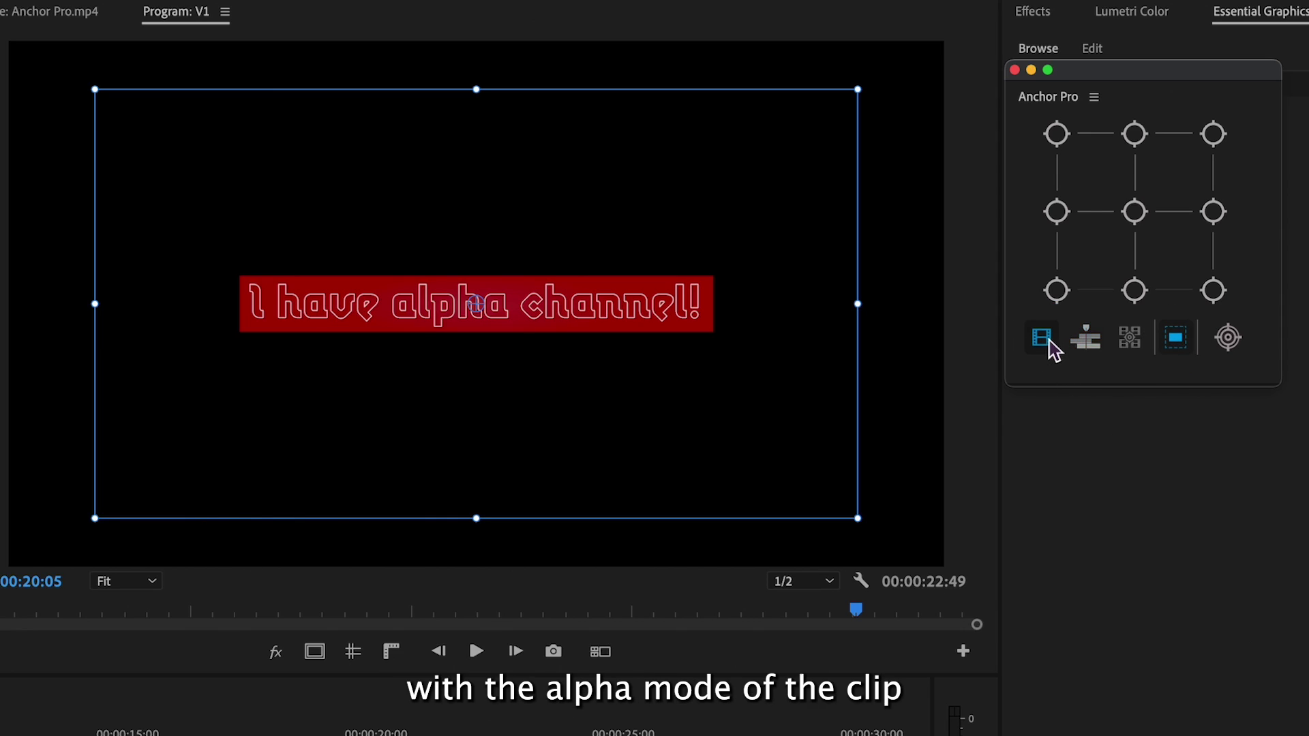
- Move the text's anchor through left edge, top-left, bottom-right and top-right, ending at bottom-centre
{"action": "left_click", "coordinate": [1065, 211]}
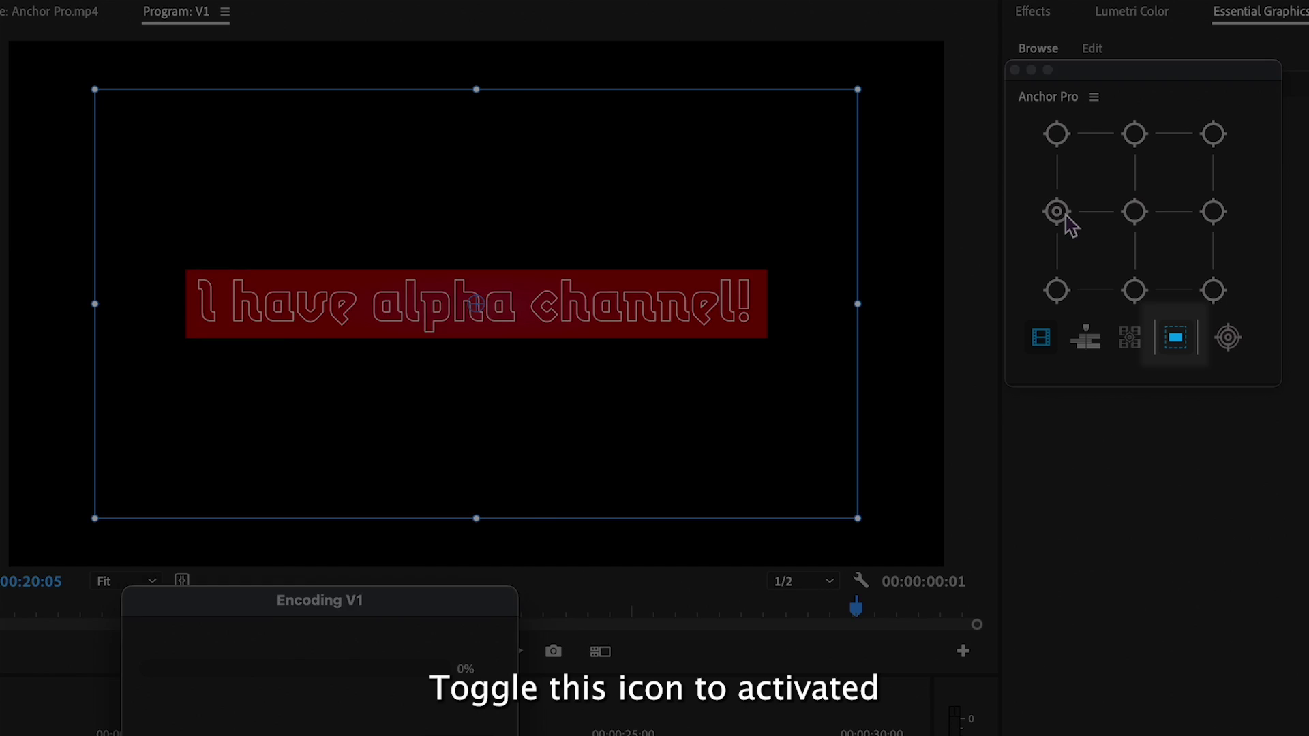
{"action": "left_click", "coordinate": [1069, 144]}
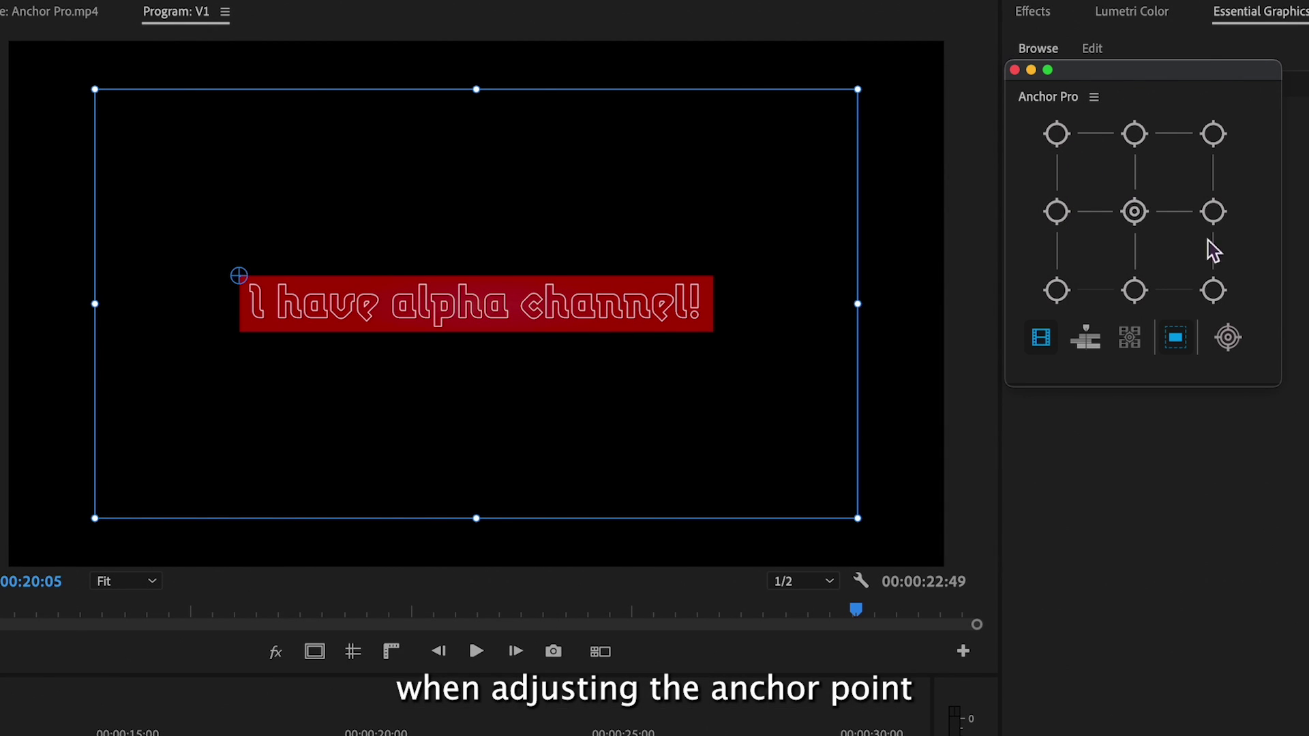
{"action": "left_click", "coordinate": [1213, 291]}
{"action": "left_click", "coordinate": [1213, 134]}
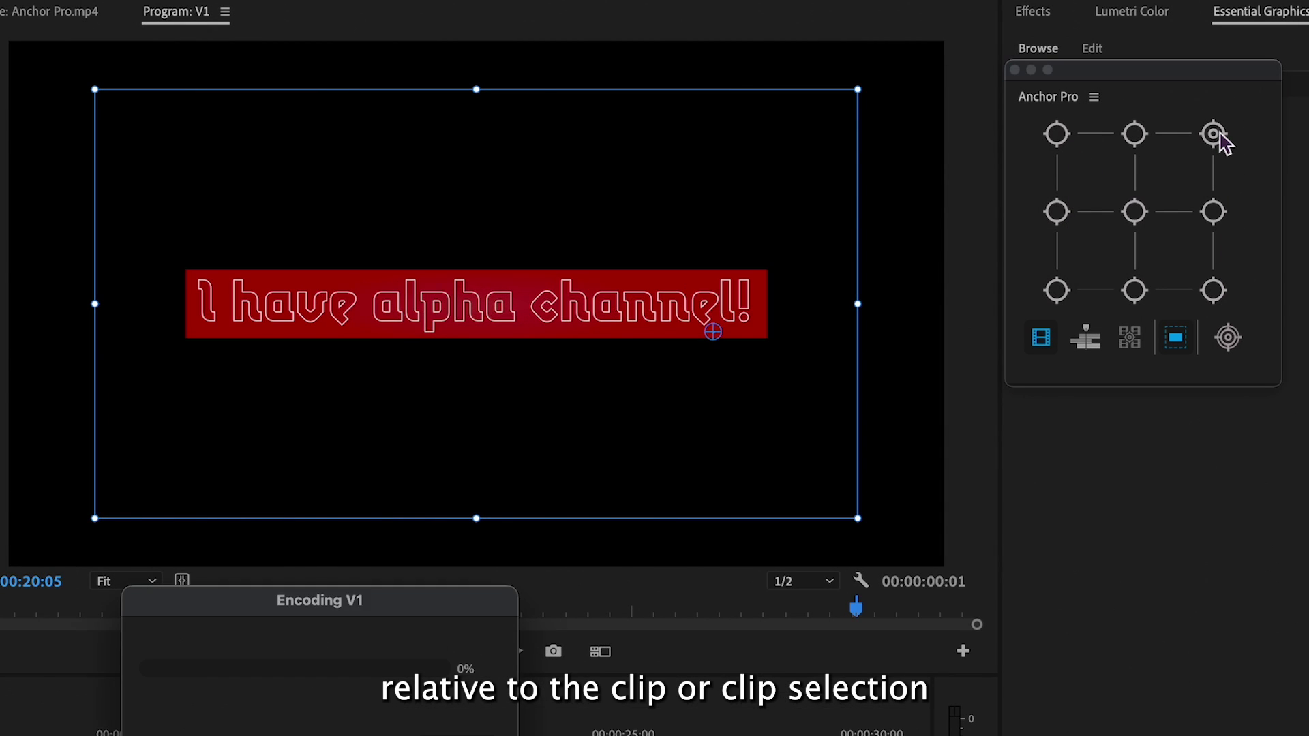
{"action": "left_click", "coordinate": [1142, 298]}
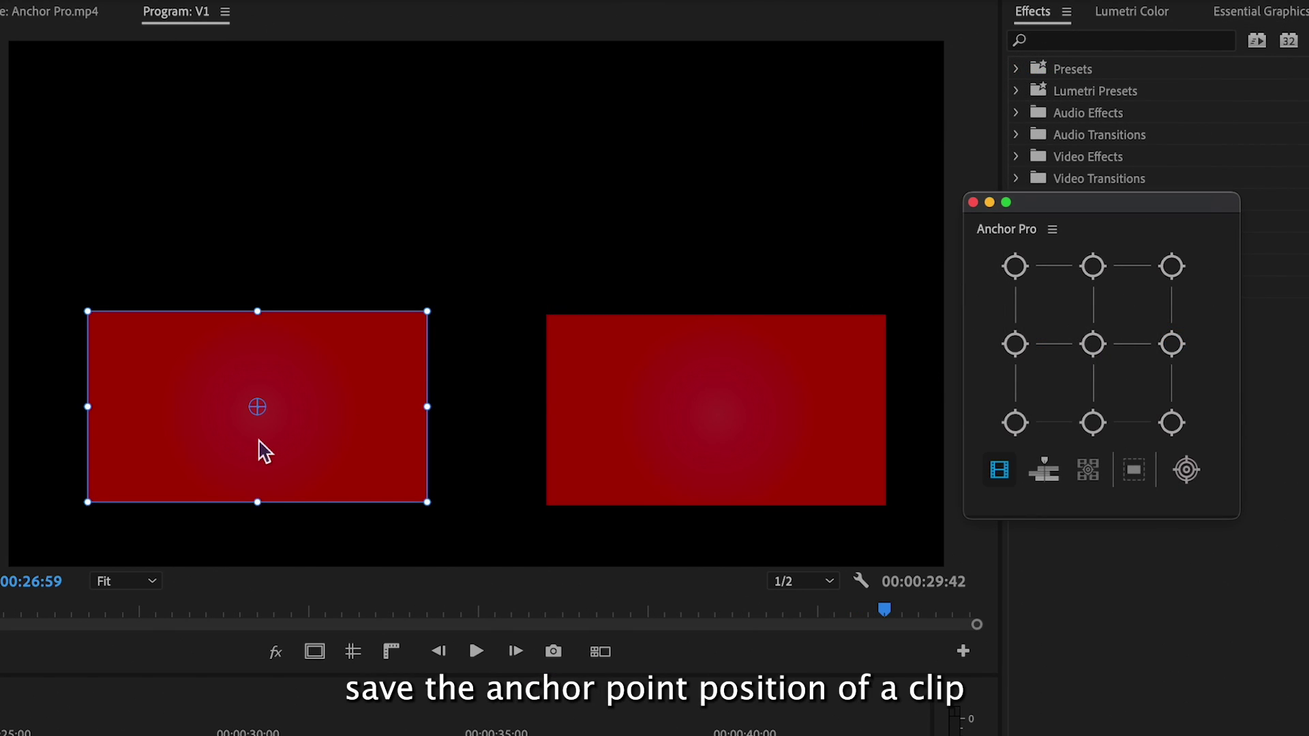
- Drag the left clip's anchor up near the frame's top, save that position, and apply it to the right clip
{"action": "left_click_drag", "start_coordinate": [263, 412], "coordinate": [668, 112]}
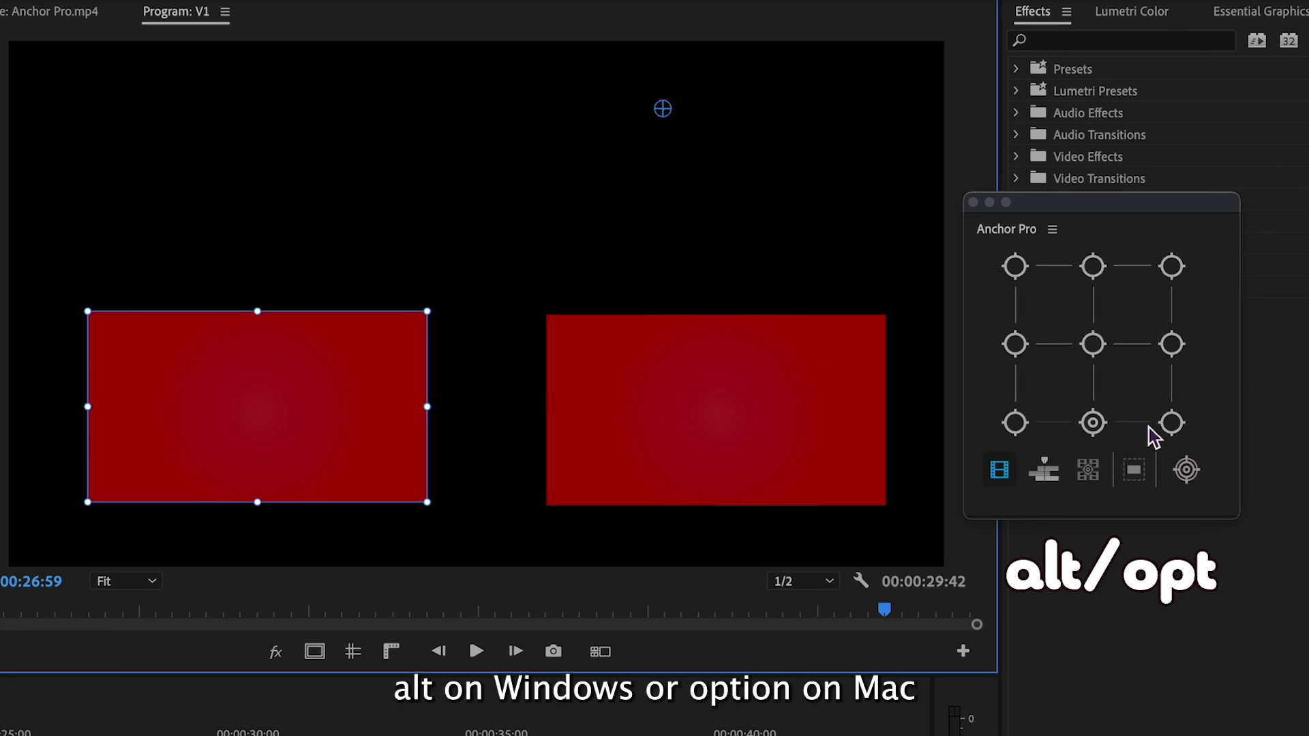
{"action": "left_click", "coordinate": [1192, 476], "text": "alt"}
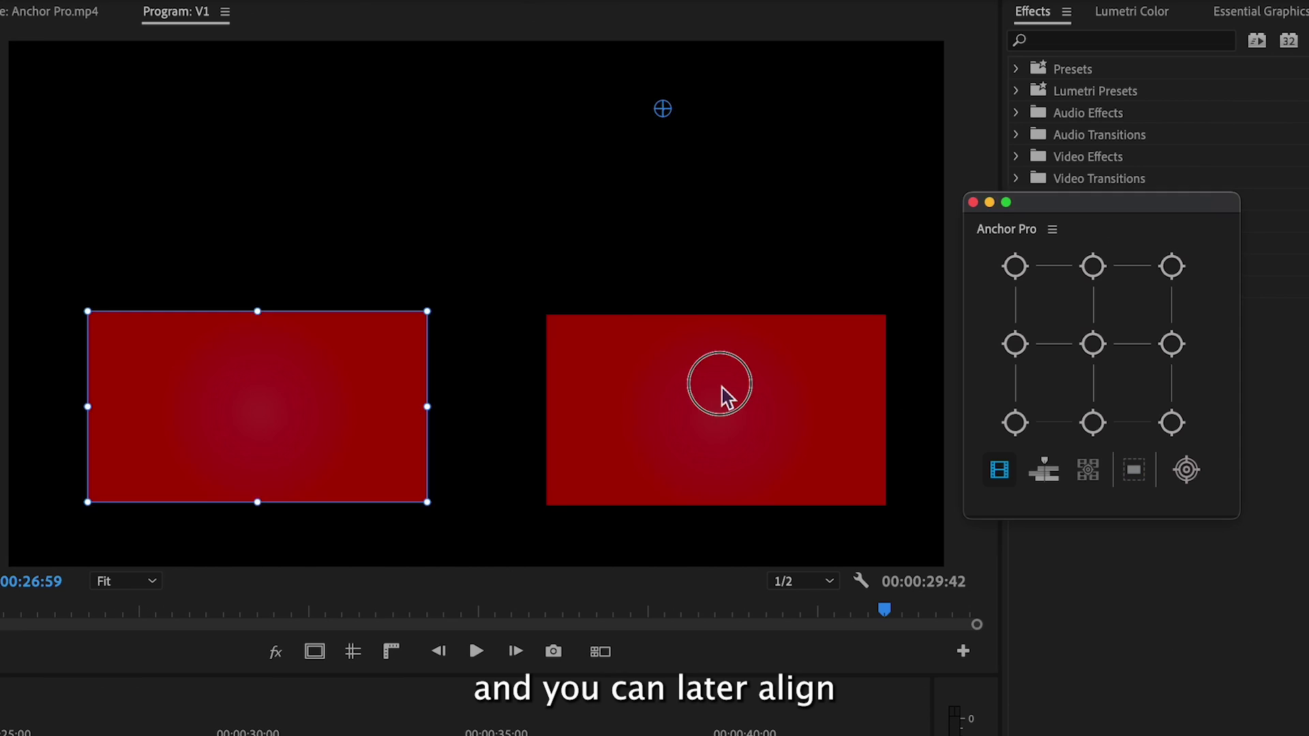
{"action": "left_click", "coordinate": [1192, 477]}
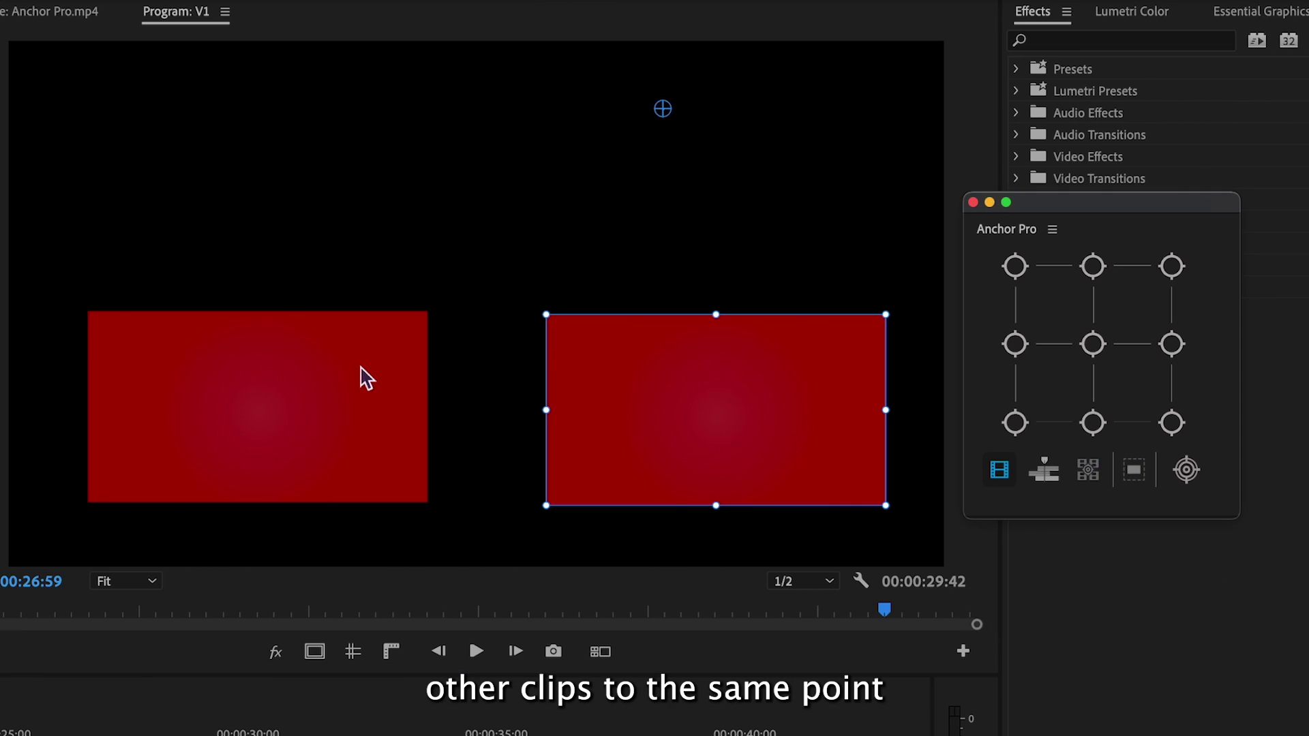
{"action": "left_click", "coordinate": [361, 378]}
{"action": "left_click", "coordinate": [648, 421]}
{"action": "left_click", "coordinate": [400, 406]}
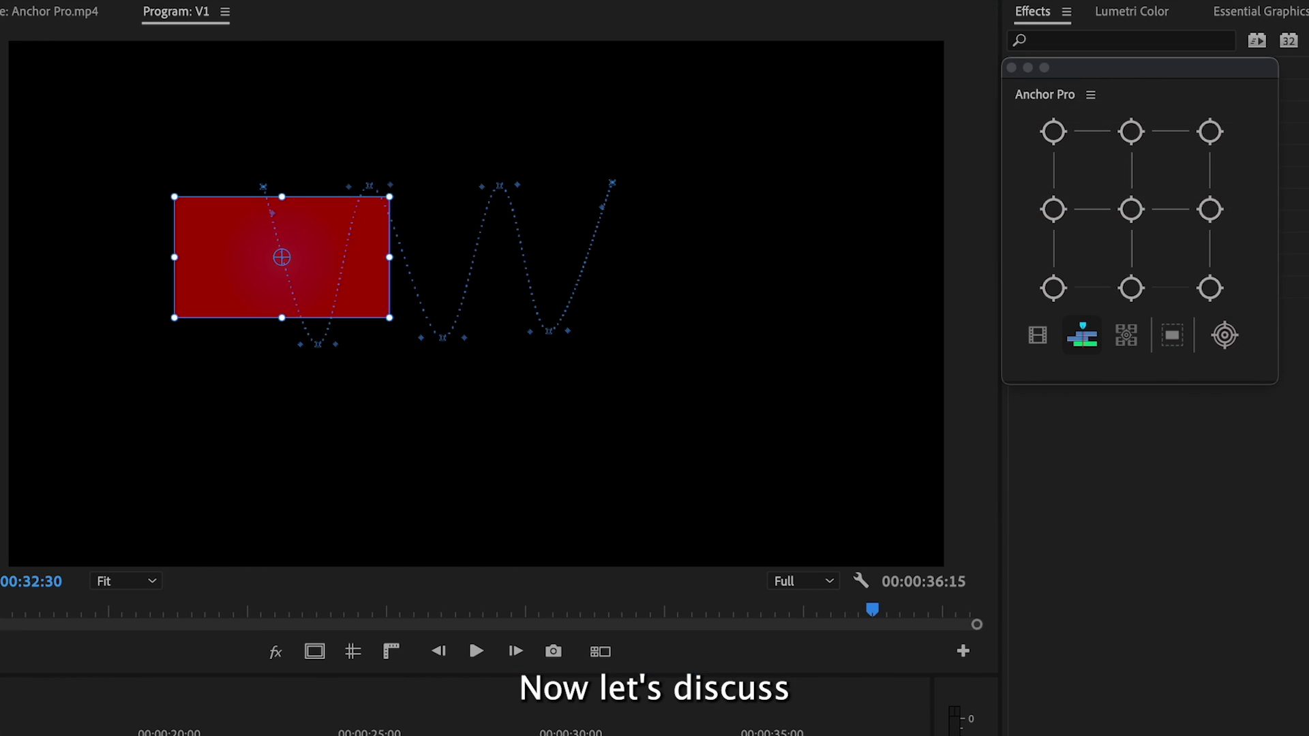
- Play the matte's animation, then in Clip mode move its anchor to left-middle, top-middle and right-middle
{"action": "key", "text": "space"}
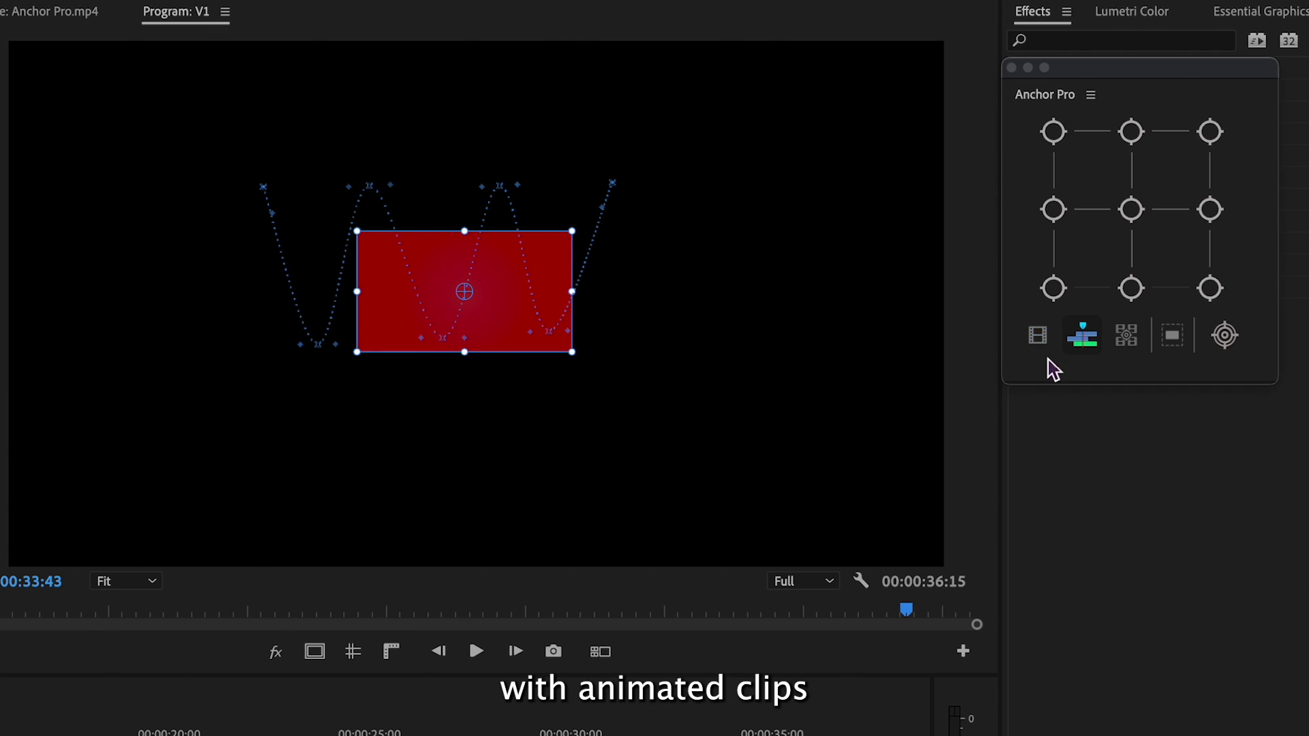
{"action": "left_click", "coordinate": [1038, 337]}
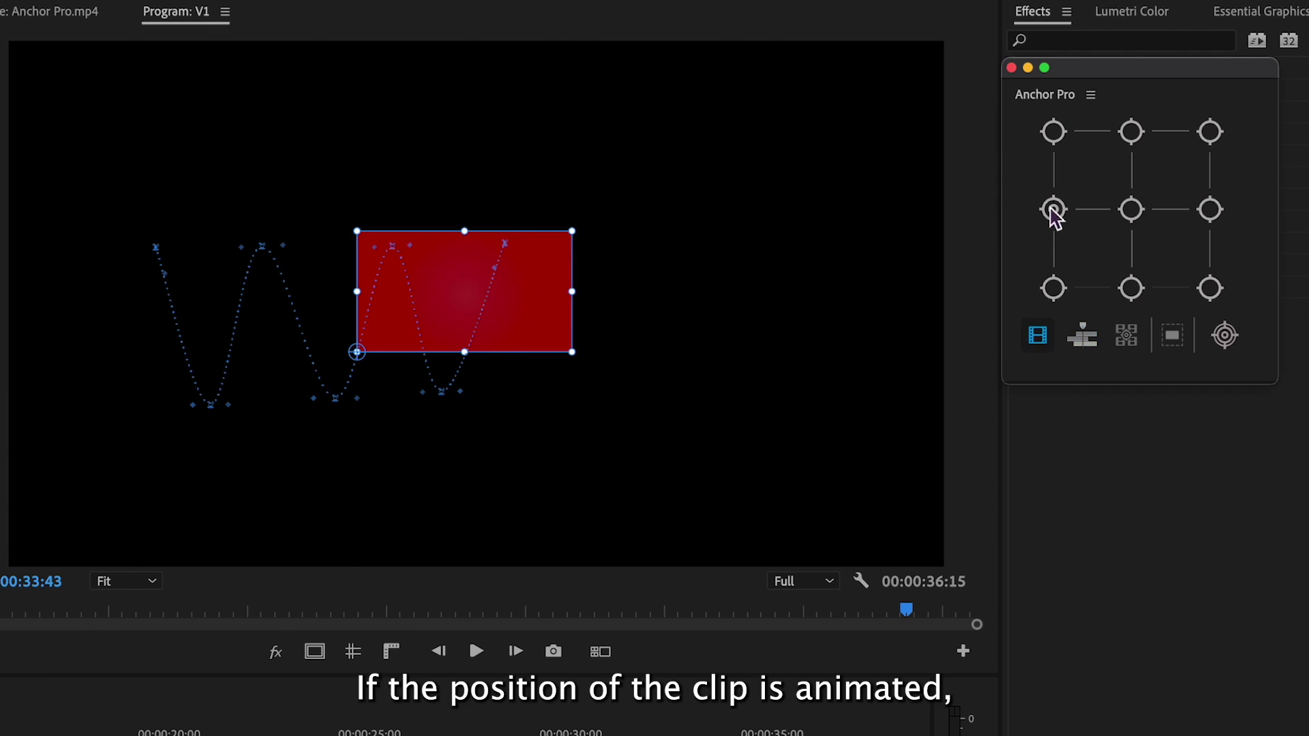
{"action": "left_click", "coordinate": [1054, 210]}
{"action": "left_click", "coordinate": [1131, 132]}
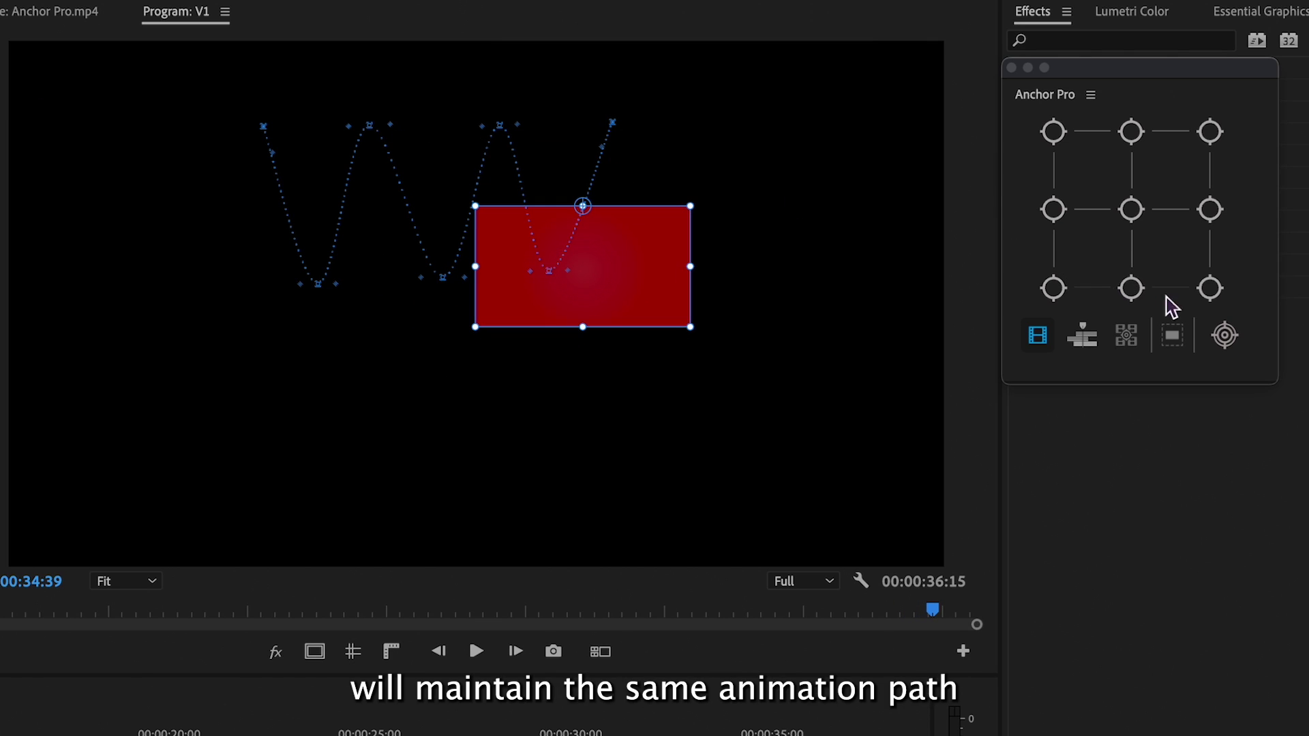
{"action": "left_click", "coordinate": [1210, 210]}
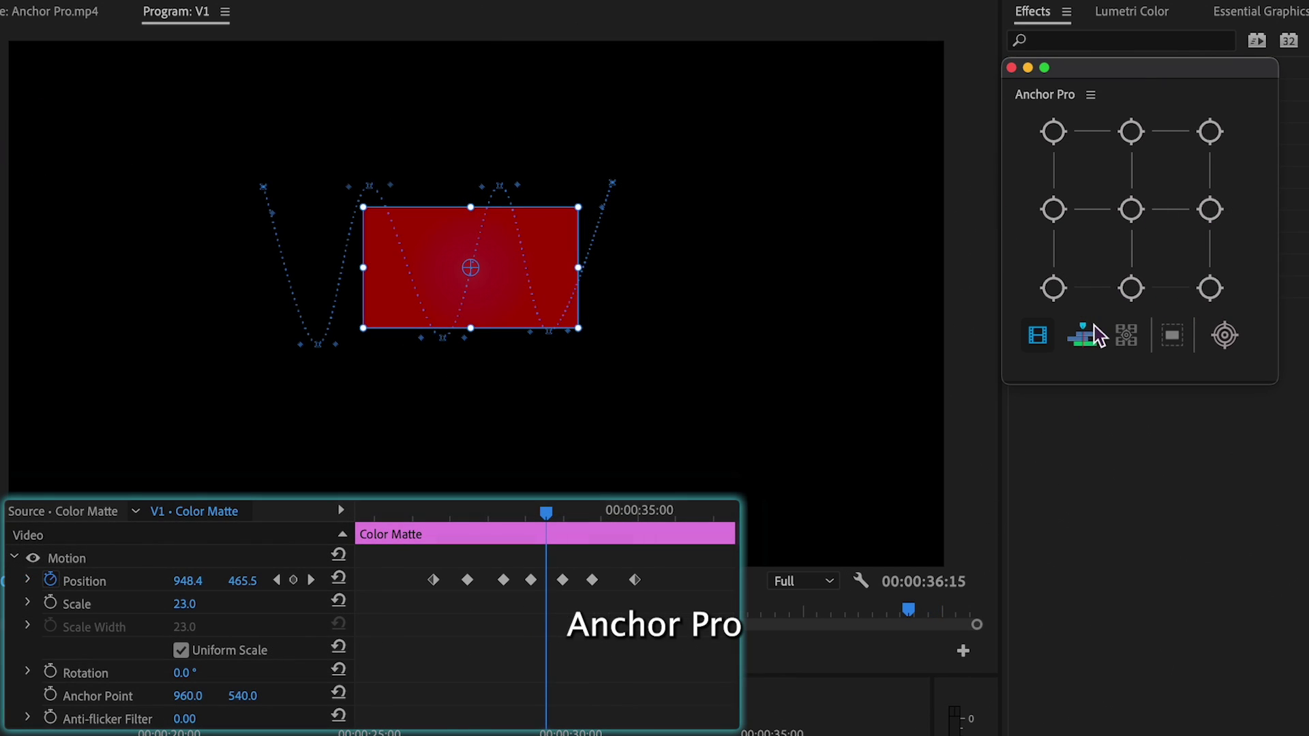
- Enable auto-keyframing, set the anchor to the clip's top centre, and scrub to watch the motion
{"action": "left_click", "coordinate": [1096, 334]}
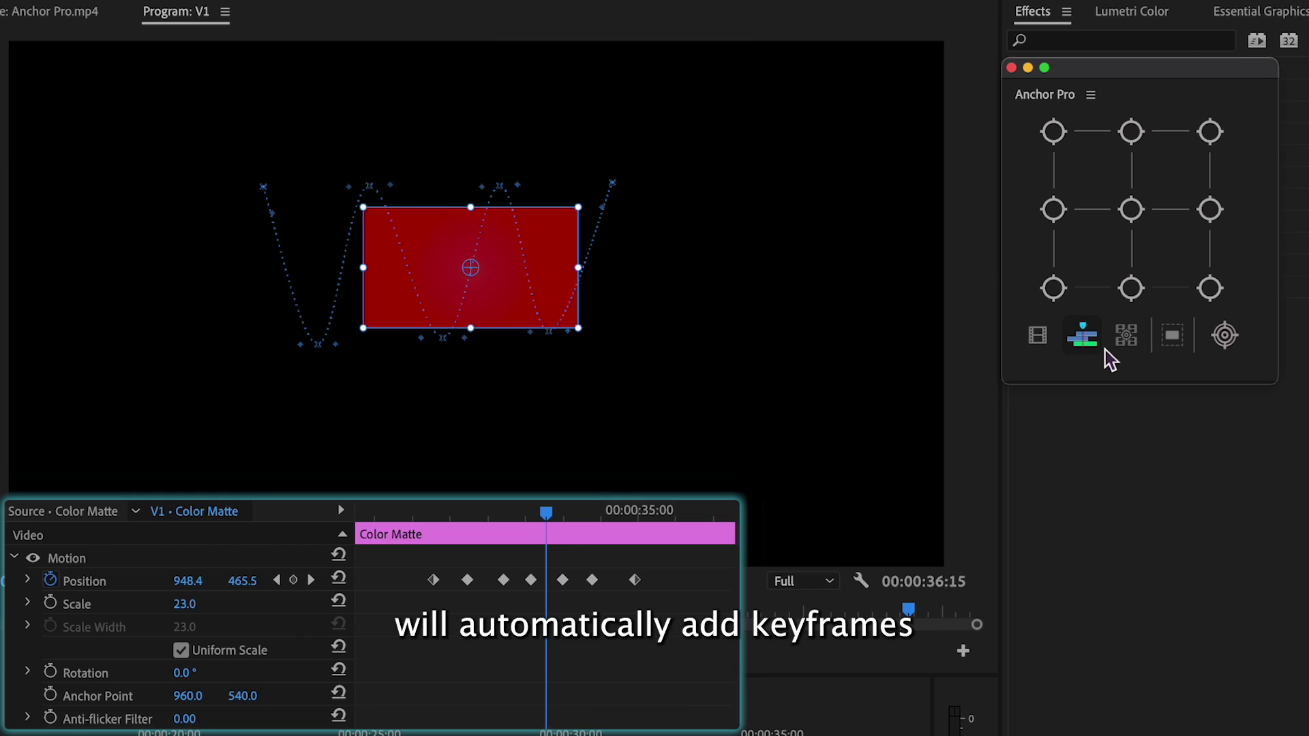
{"action": "left_click", "coordinate": [1129, 130]}
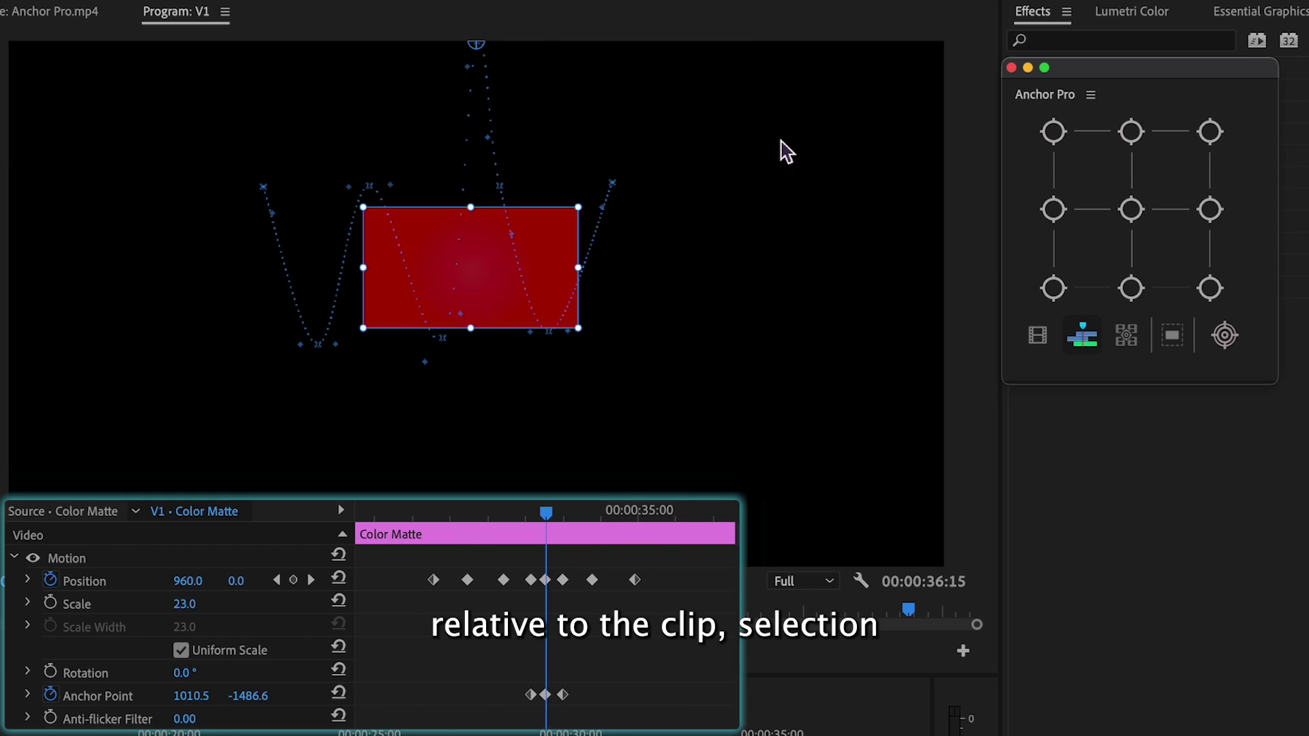
{"action": "left_click_drag", "start_coordinate": [418, 515], "coordinate": [522, 521]}
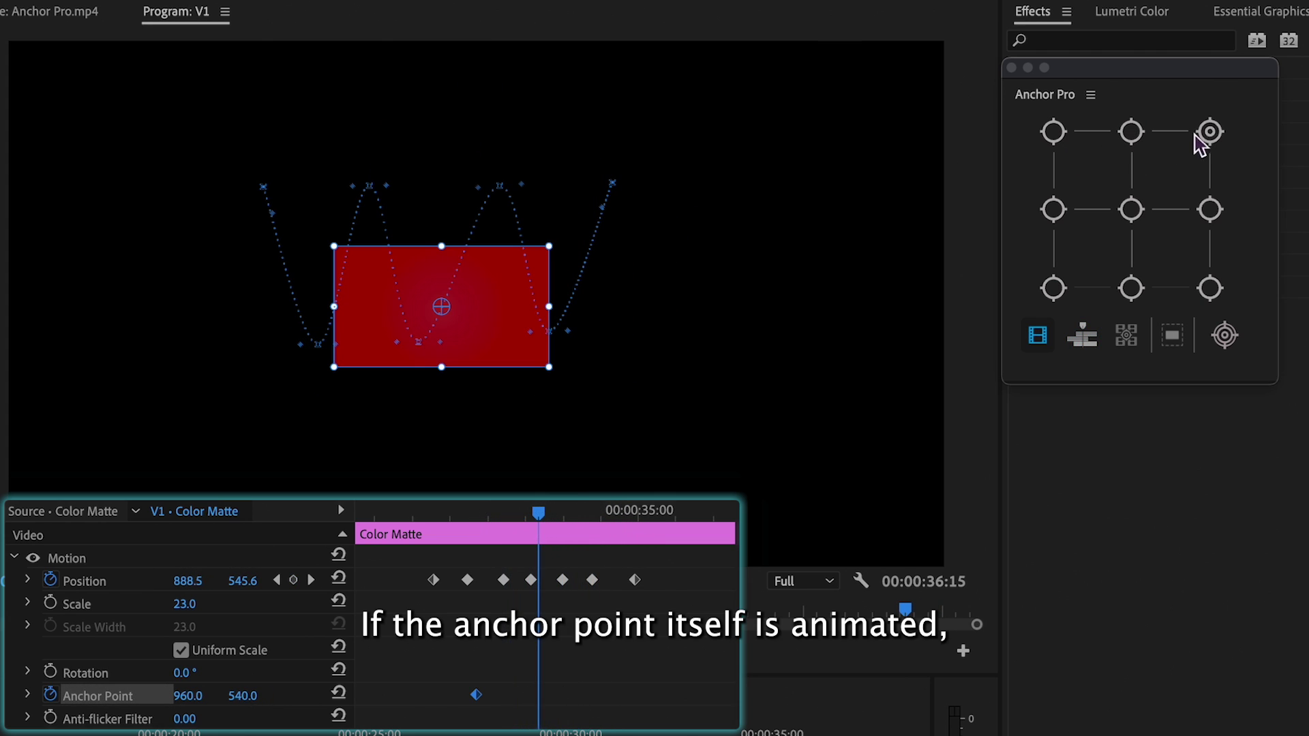
- Keyframe the matte's anchor at its top-right corner, check the motion, and re-enable auto-keyframing
{"action": "left_click", "coordinate": [1210, 133]}
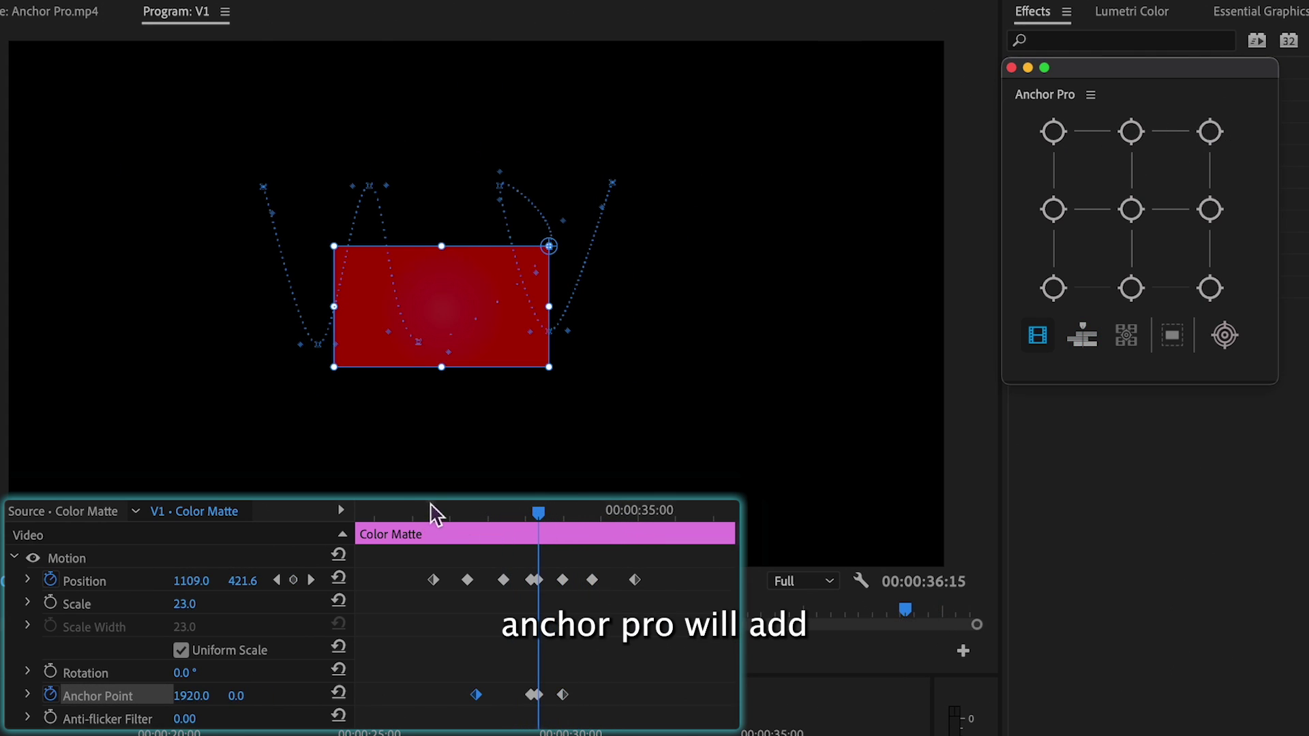
{"action": "left_click_drag", "start_coordinate": [432, 514], "coordinate": [423, 566]}
{"action": "left_click", "coordinate": [1055, 136]}
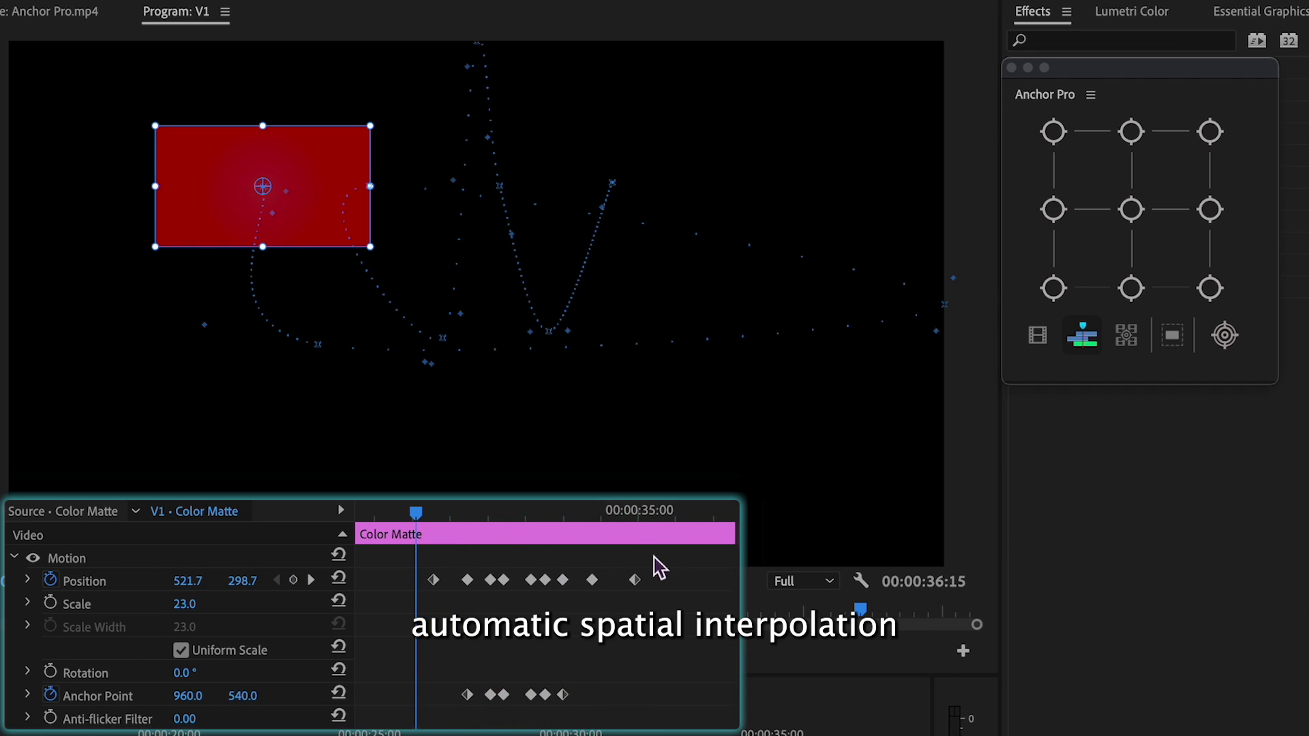
- Give all Position and Anchor Point keyframes Linear spatial interpolation and scrub to check the path
{"action": "left_click_drag", "start_coordinate": [655, 566], "coordinate": [428, 703]}
{"action": "right_click", "coordinate": [542, 592]}
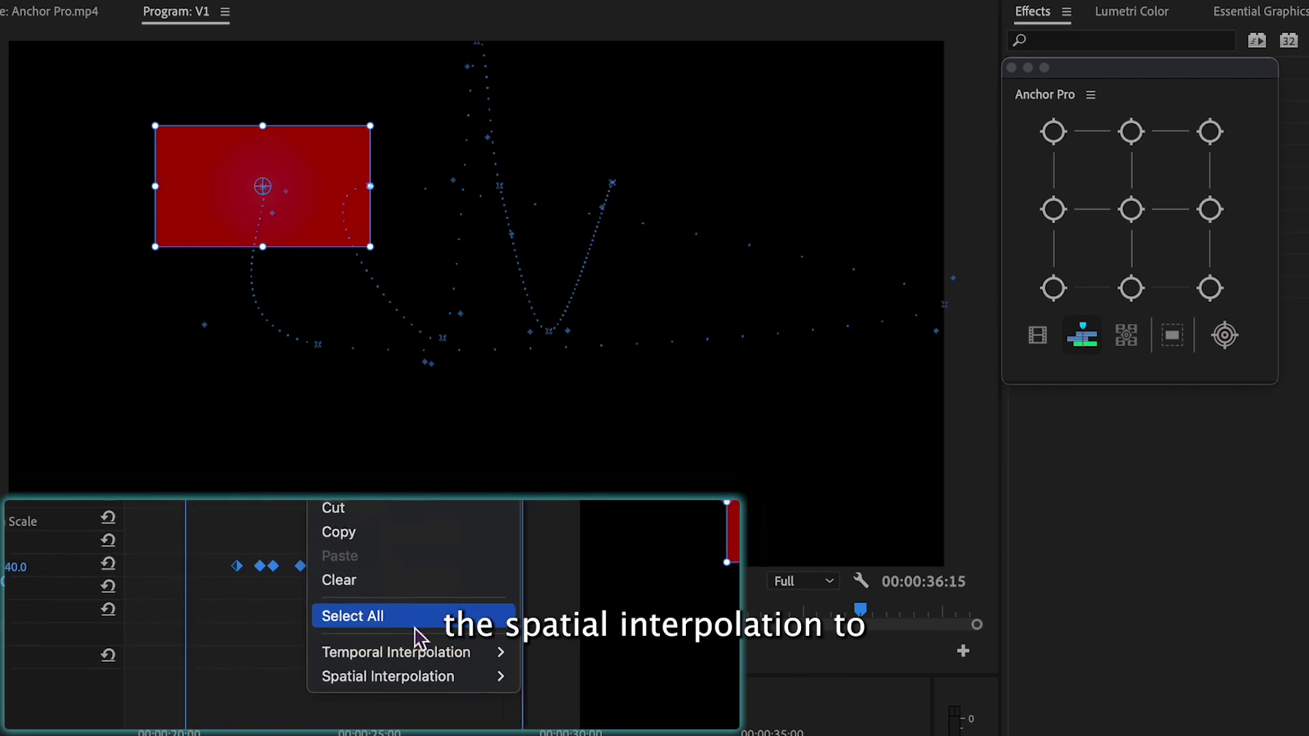
{"action": "mouse_move", "coordinate": [382, 638]}
{"action": "left_click", "coordinate": [480, 643]}
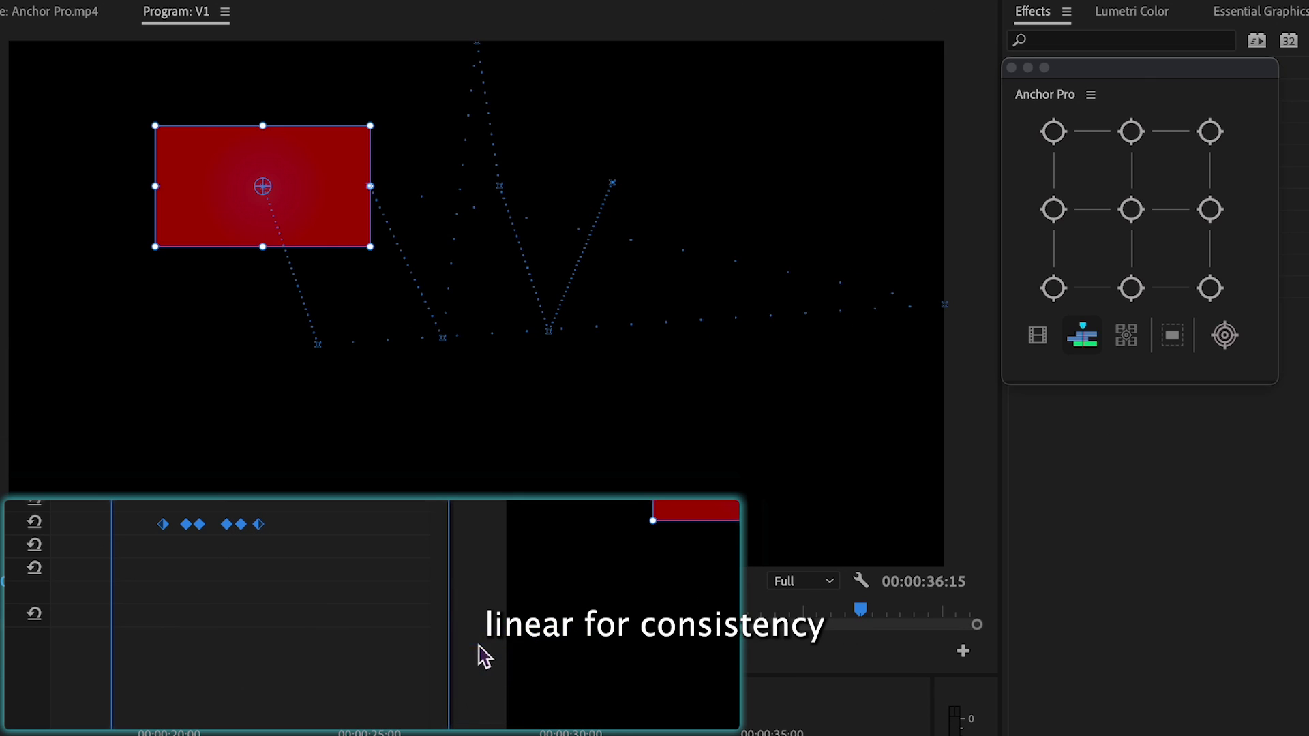
{"action": "left_click_drag", "start_coordinate": [518, 521], "coordinate": [500, 576]}
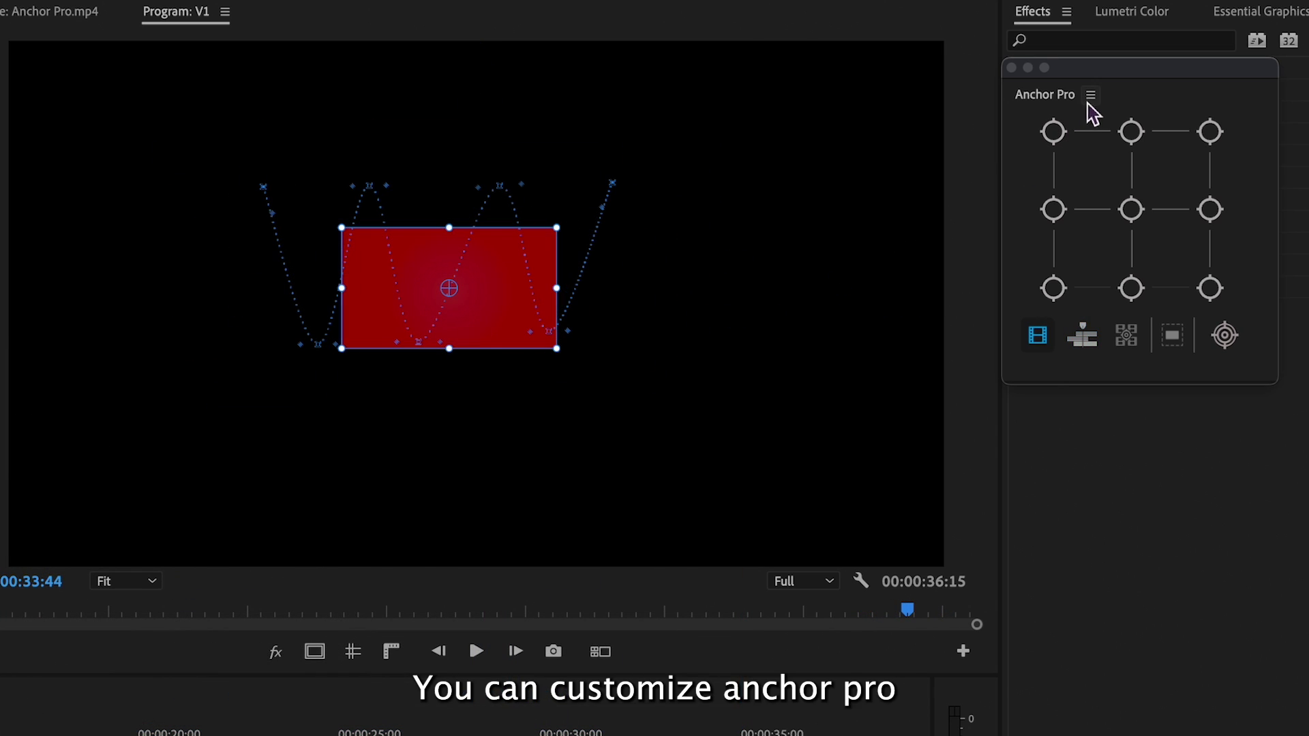
- Open Anchor Pro's Preferences and set the clip selection shortcut to cmd + click
{"action": "left_click", "coordinate": [1090, 97]}
{"action": "left_click", "coordinate": [1167, 322]}
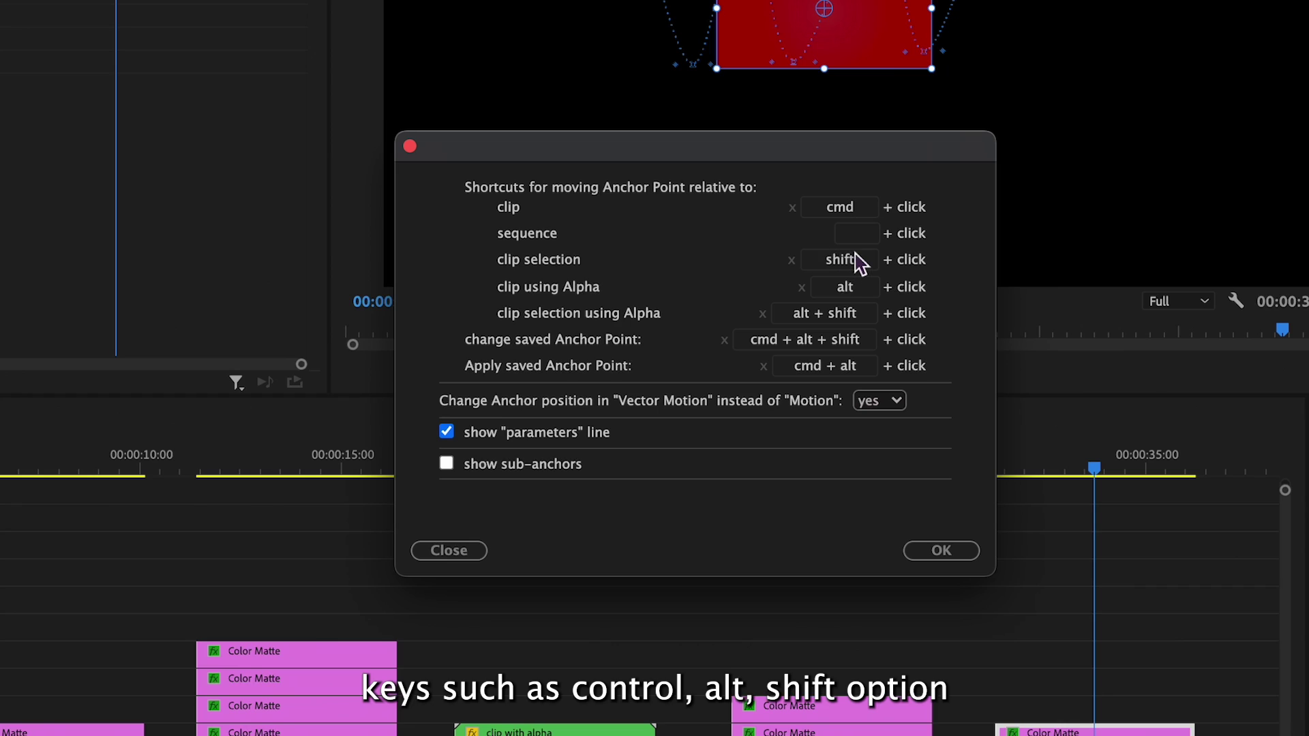
{"action": "left_click", "coordinate": [865, 269]}
{"action": "key", "text": "super+alt"}
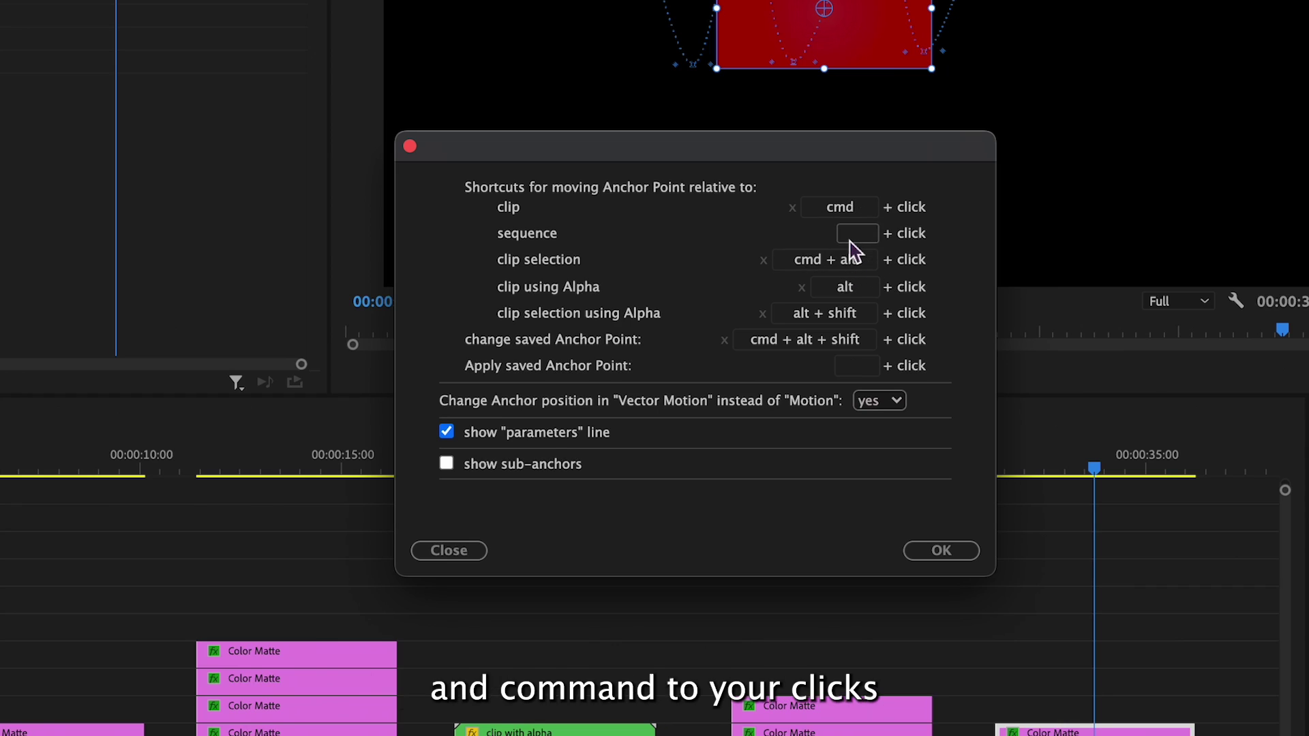
{"action": "left_click", "coordinate": [856, 269]}
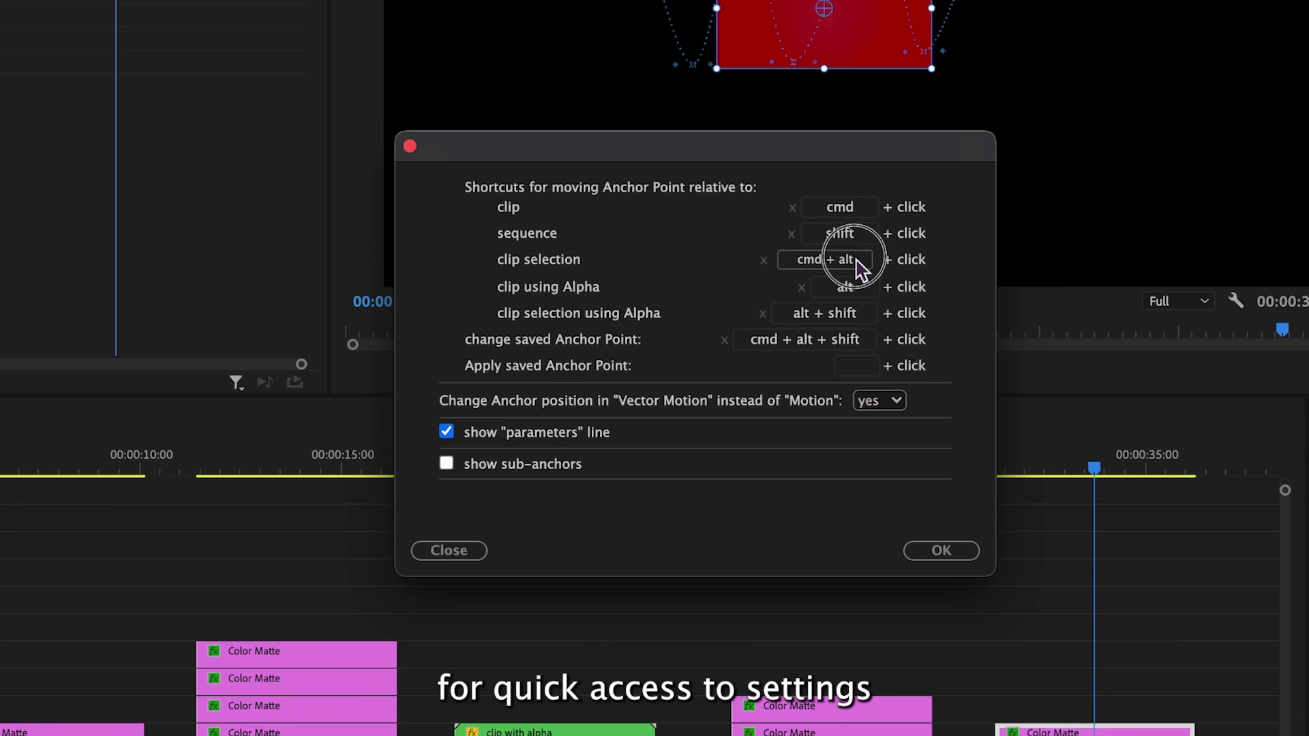
{"action": "key", "text": "super"}
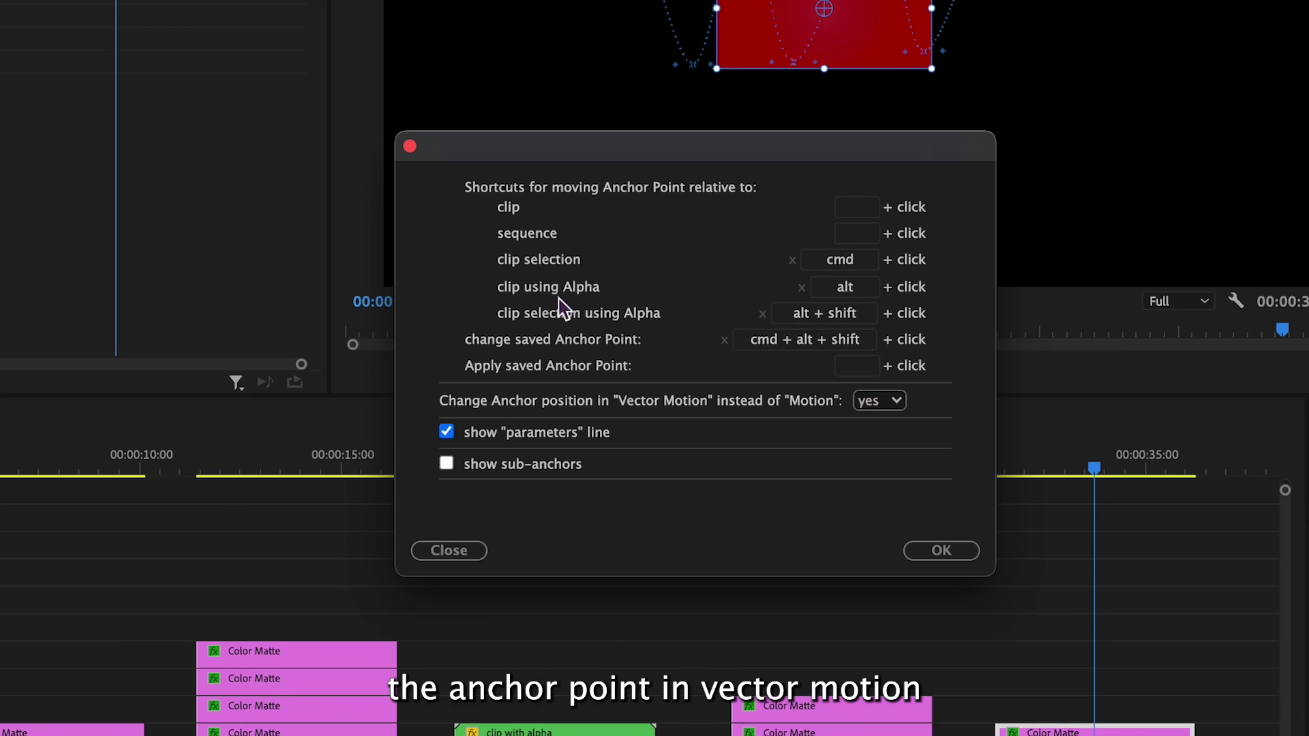
- Set Vector Motion to change both Vector Motion and Motion, save the preferences, and show sub-anchors
{"action": "left_click", "coordinate": [876, 409]}
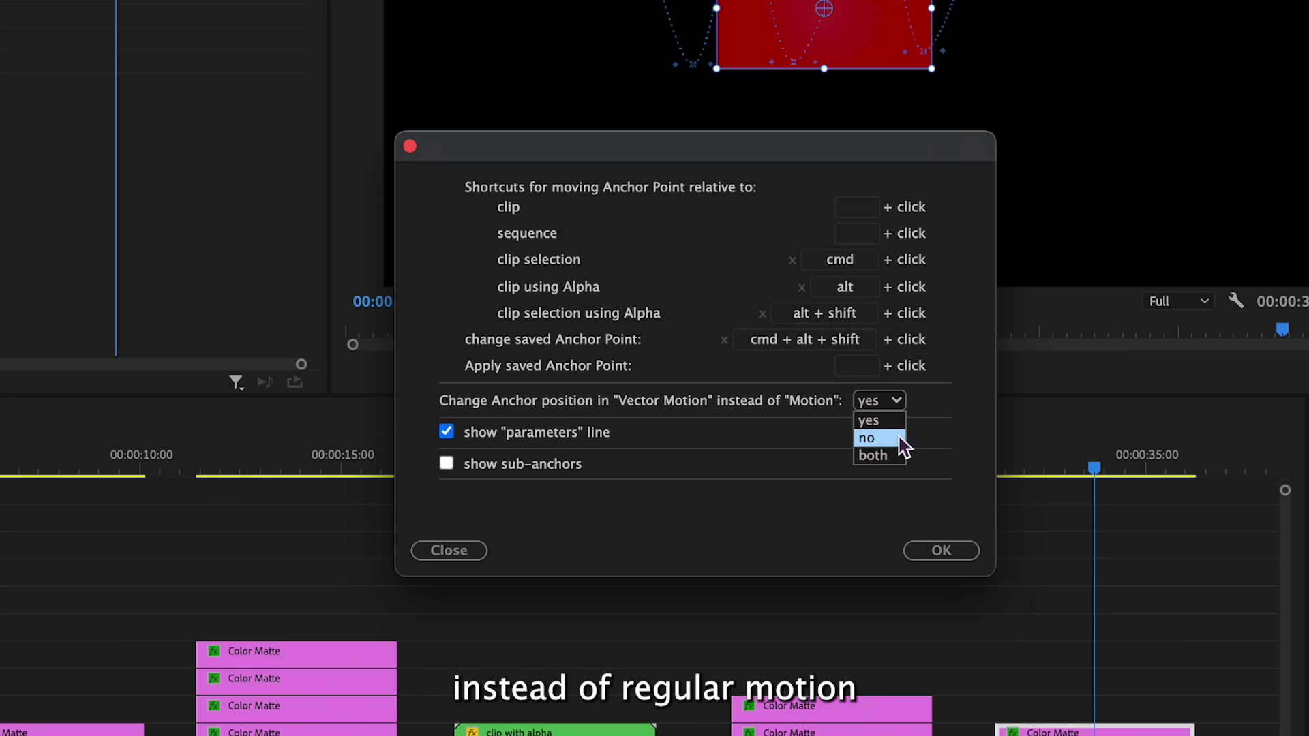
{"action": "left_click", "coordinate": [898, 439]}
{"action": "left_click", "coordinate": [896, 409]}
{"action": "left_click", "coordinate": [894, 457]}
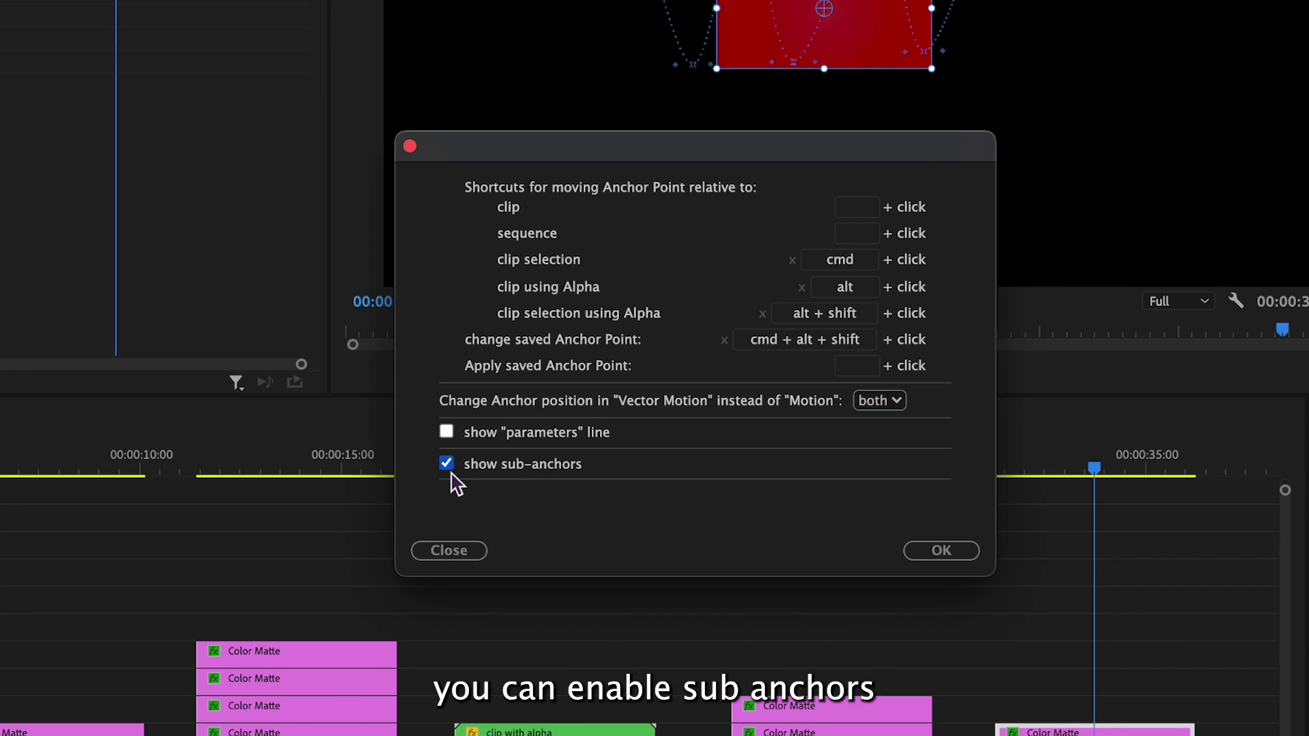
{"action": "left_click", "coordinate": [927, 557]}
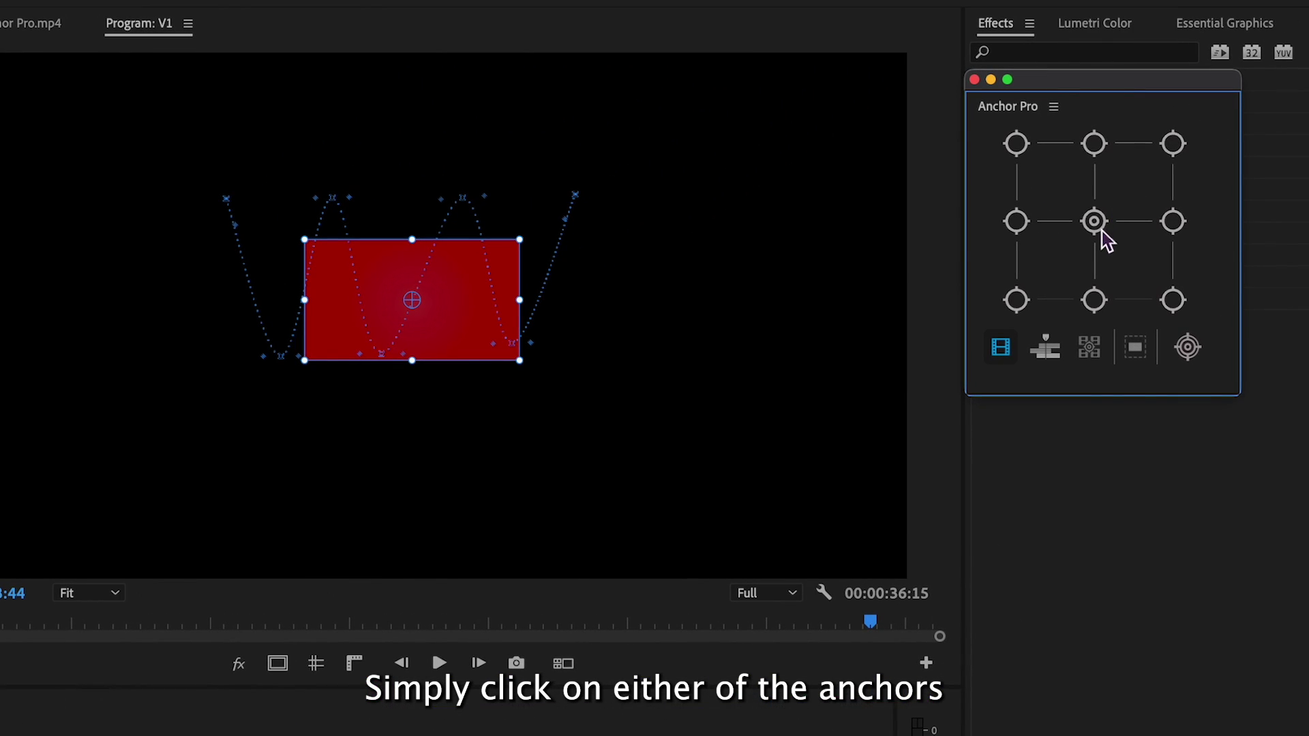
{"action": "left_click", "coordinate": [1101, 229]}
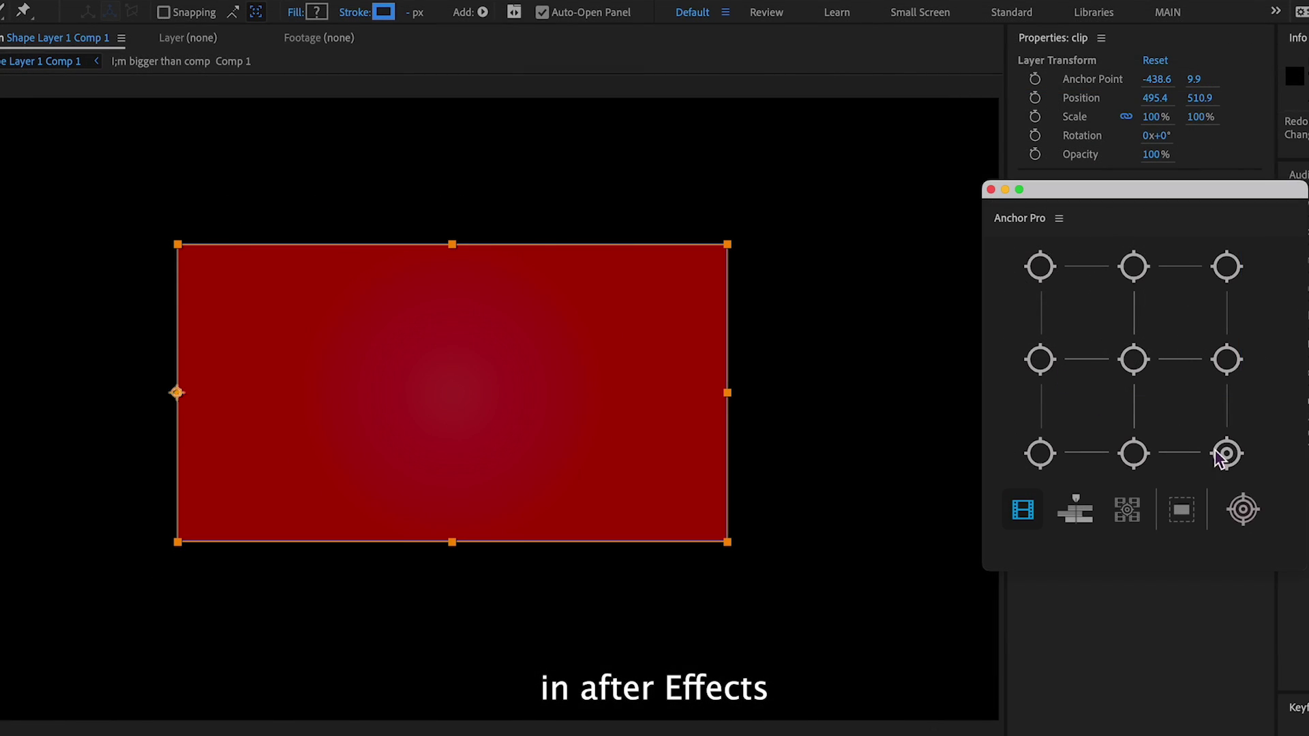
- Enable auto-keyframing, lower the smaller red layer, select all three layers, and use selection-relative anchoring
{"action": "left_click", "coordinate": [1072, 508]}
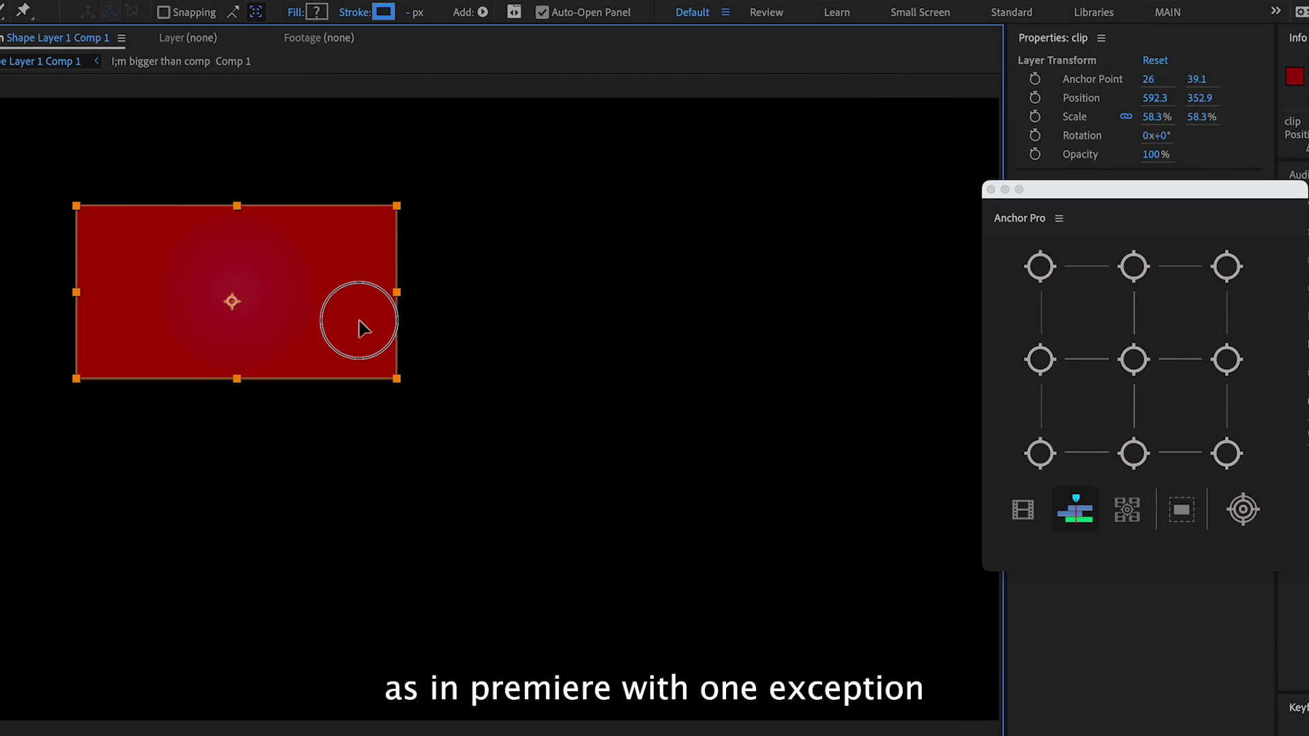
{"action": "left_click_drag", "start_coordinate": [360, 327], "coordinate": [359, 585]}
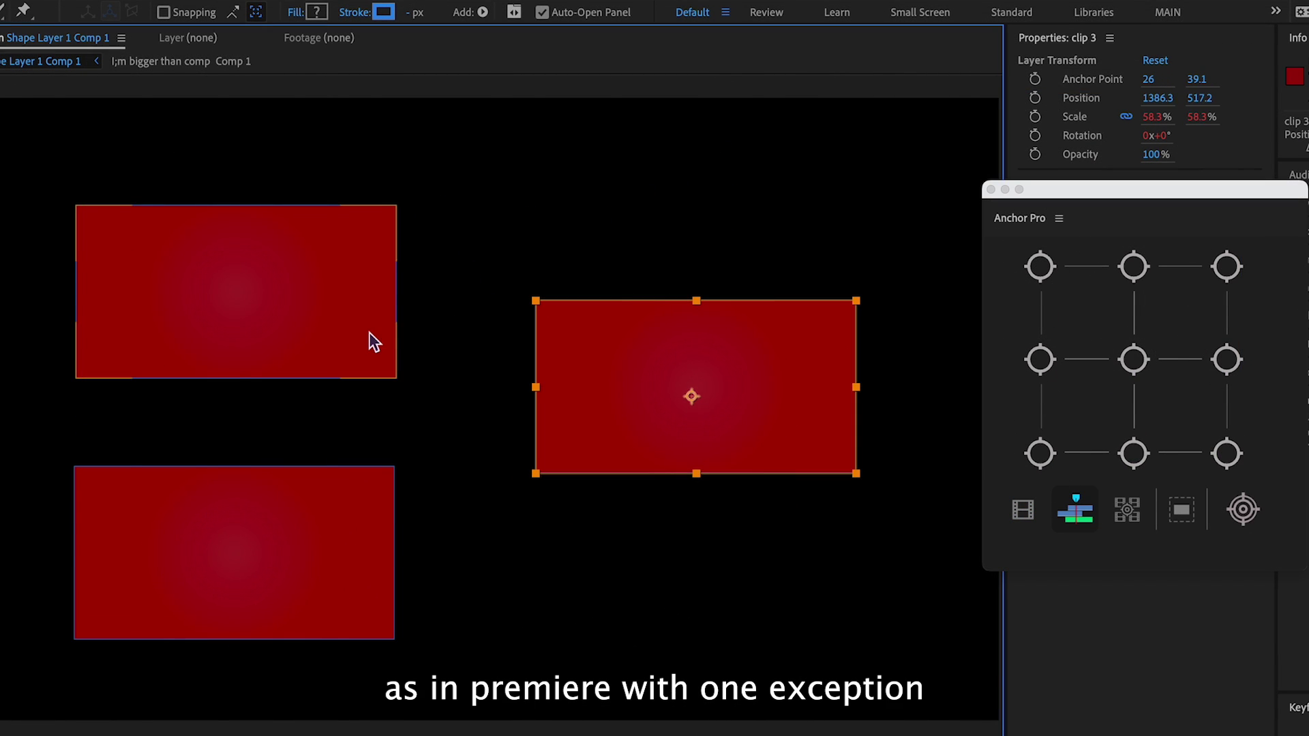
{"action": "key", "text": "super+a"}
{"action": "left_click", "coordinate": [1041, 453]}
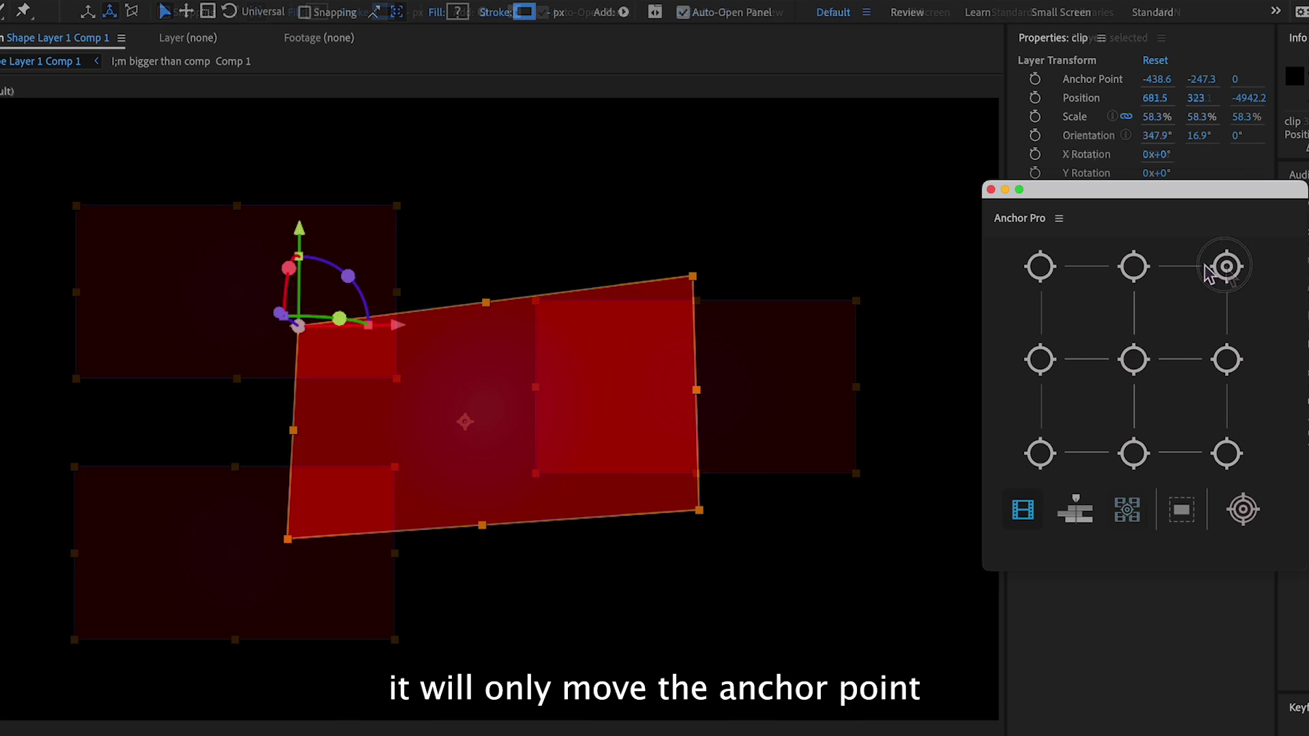
- Move the 3D layer's anchor to top-right, bottom centre, right middle, then centre
{"action": "left_click", "coordinate": [1227, 266]}
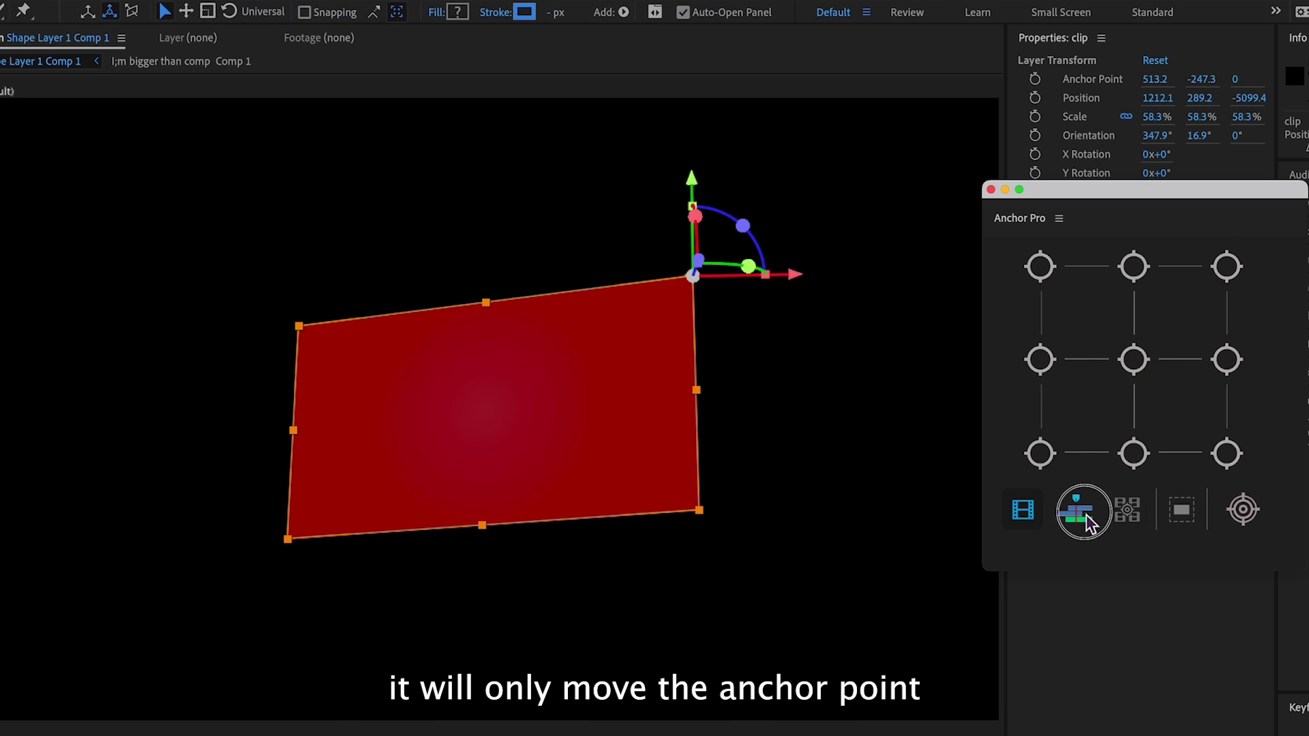
{"action": "left_click", "coordinate": [1134, 454]}
{"action": "left_click", "coordinate": [1227, 359]}
{"action": "left_click", "coordinate": [1134, 359]}
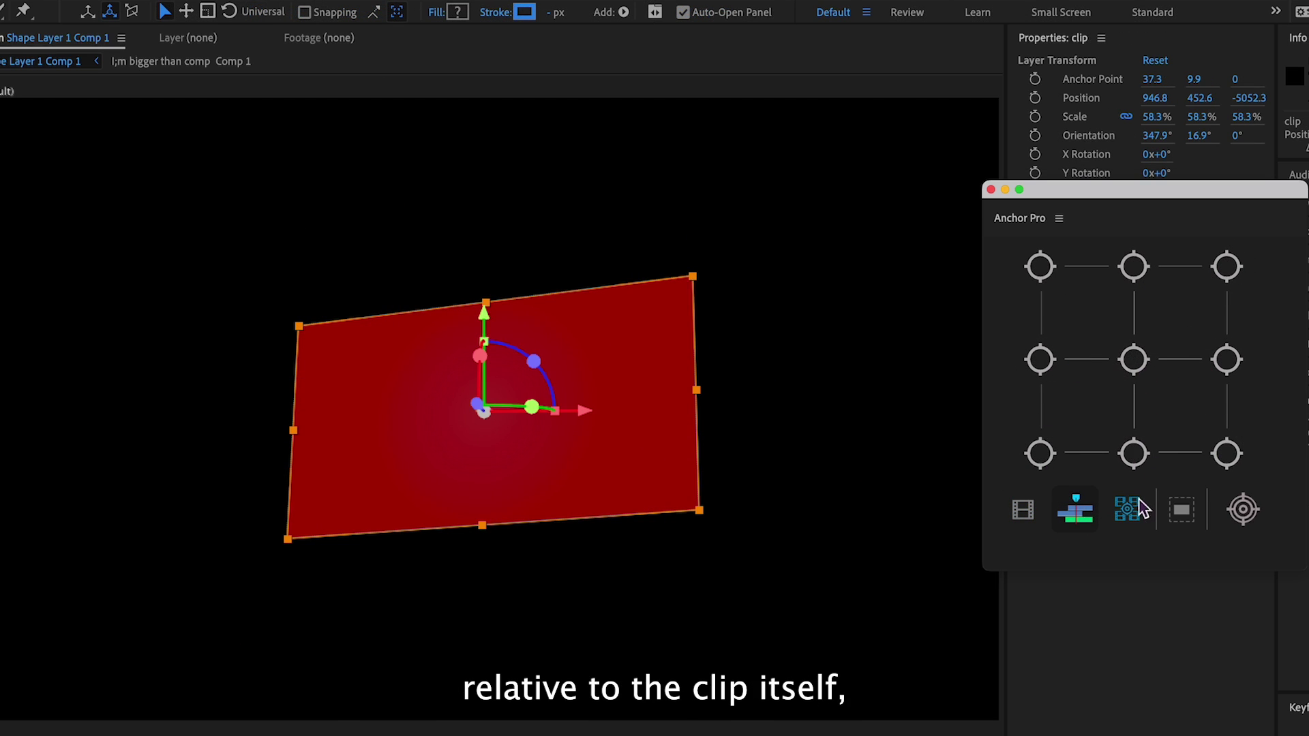
- Using the sub-anchor grid, cycle the anchor through bottom and top edge points, ending at the top edge's right quarter
{"action": "left_click", "coordinate": [1132, 509]}
{"action": "left_click", "coordinate": [1040, 453]}
{"action": "left_click", "coordinate": [1086, 453]}
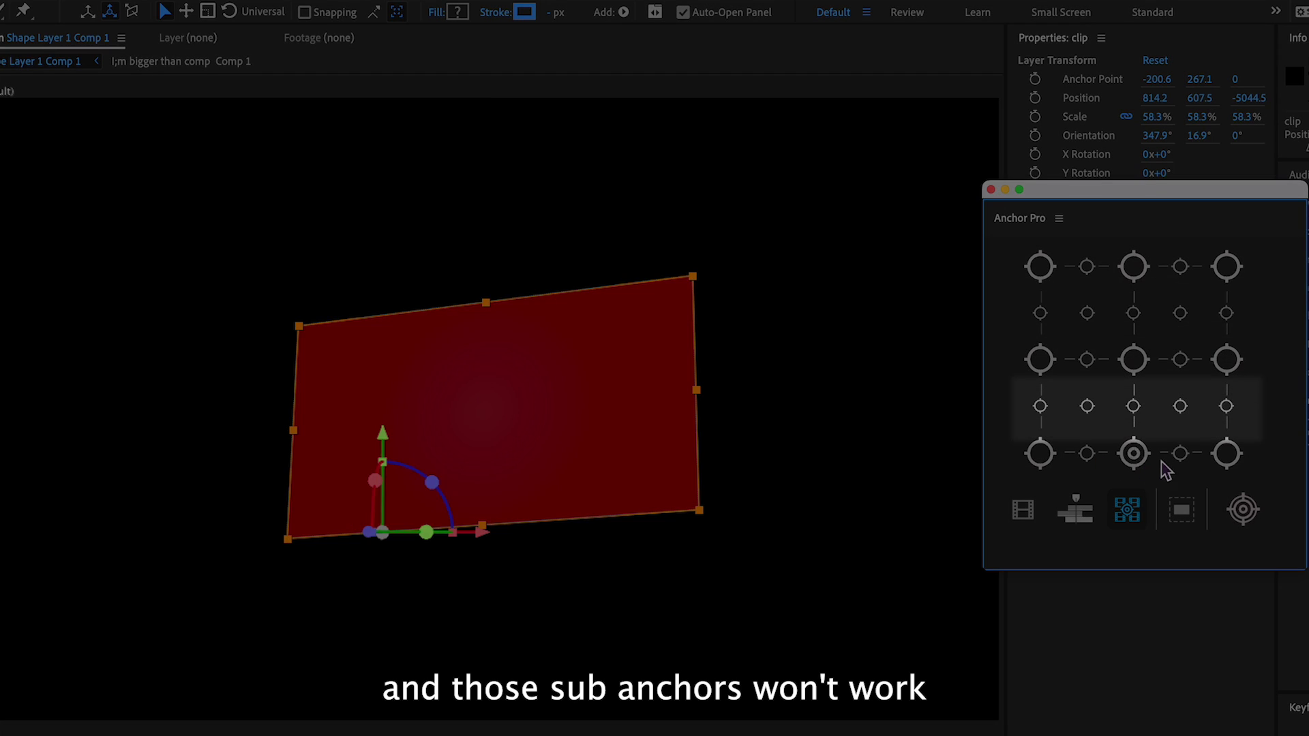
{"action": "left_click", "coordinate": [1158, 270]}
{"action": "left_click", "coordinate": [1180, 268]}
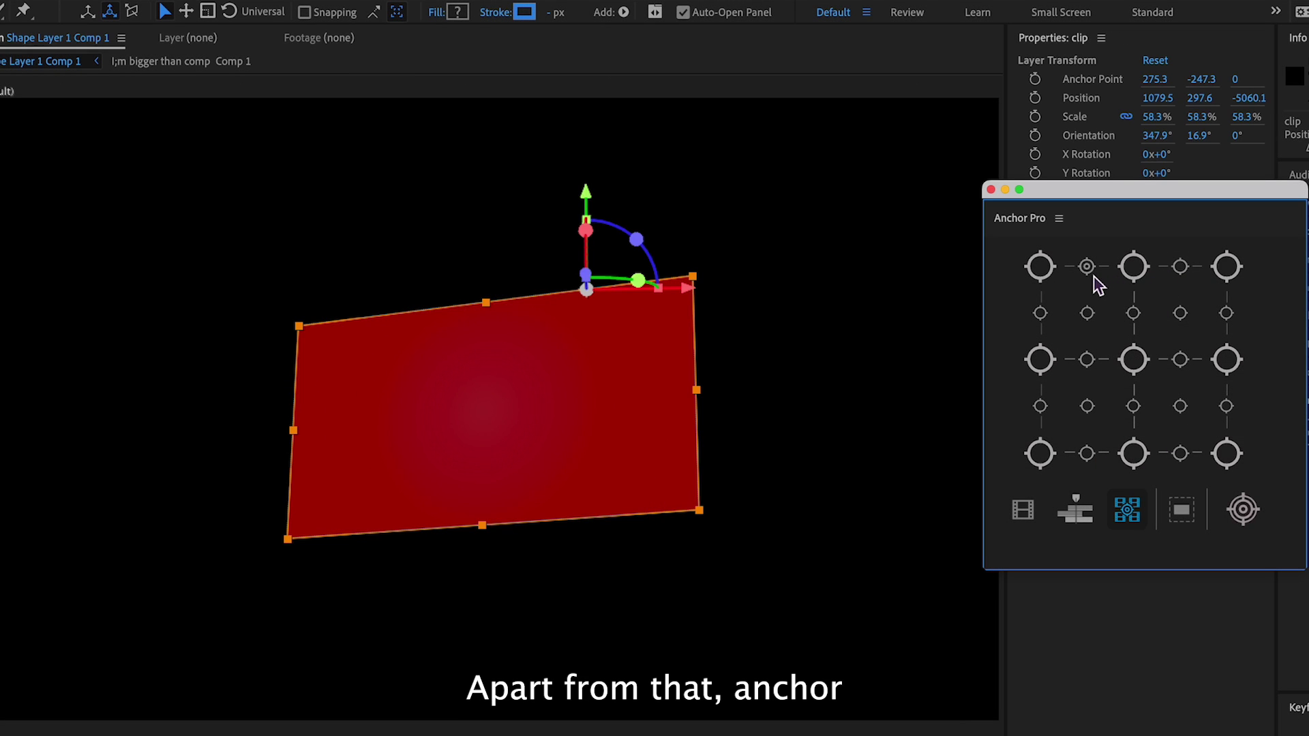
{"action": "left_click", "coordinate": [1087, 267]}
{"action": "left_click", "coordinate": [1087, 266]}
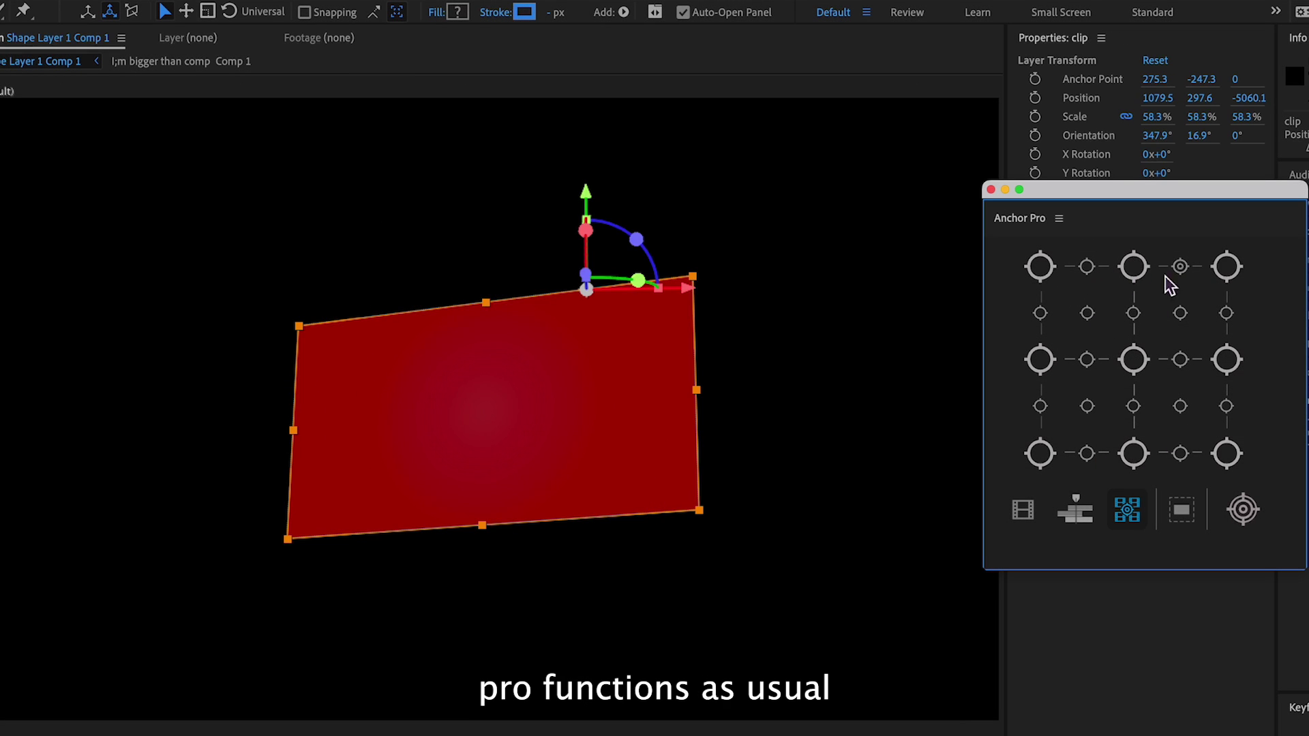